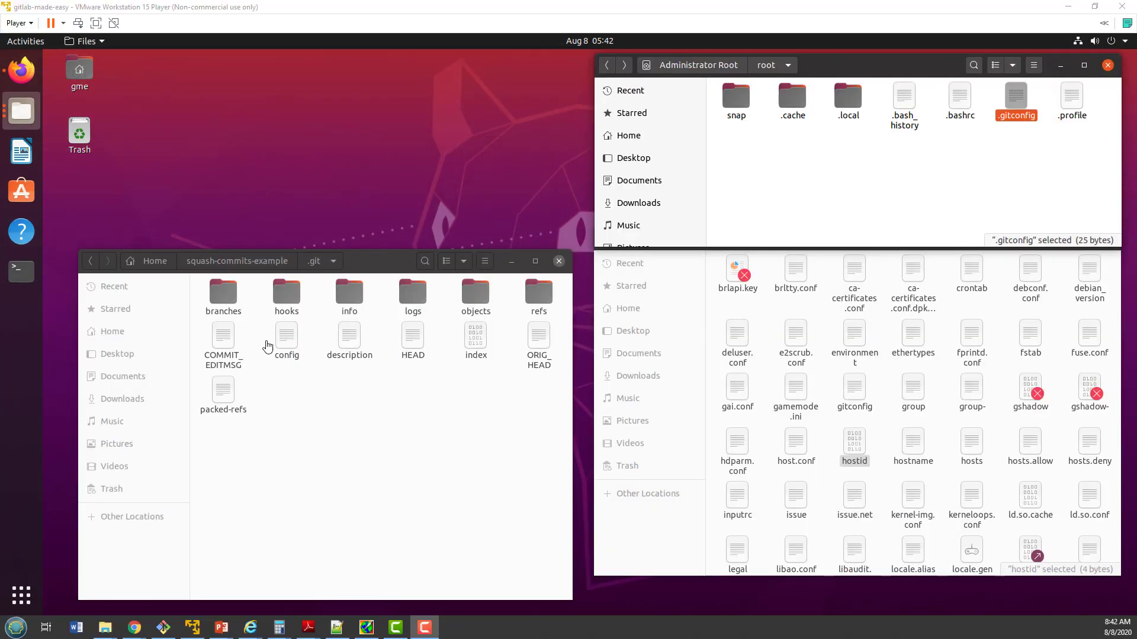
Enter the squash-commits-example repository from the home folder and list its files.
left_click(16, 271)
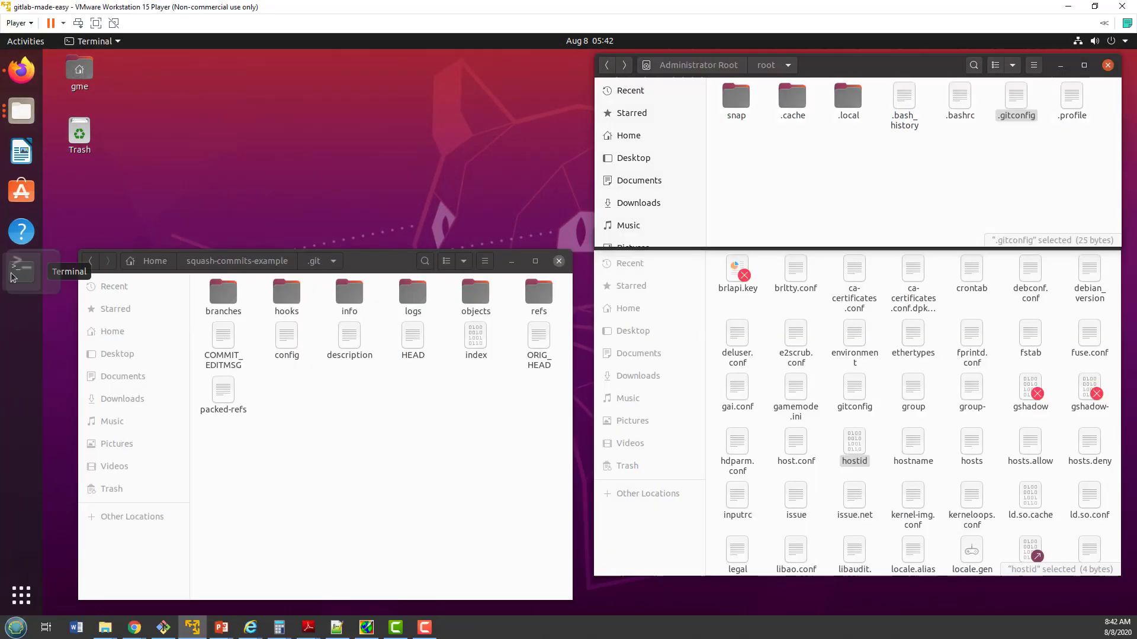
type("ls")
key("Return")
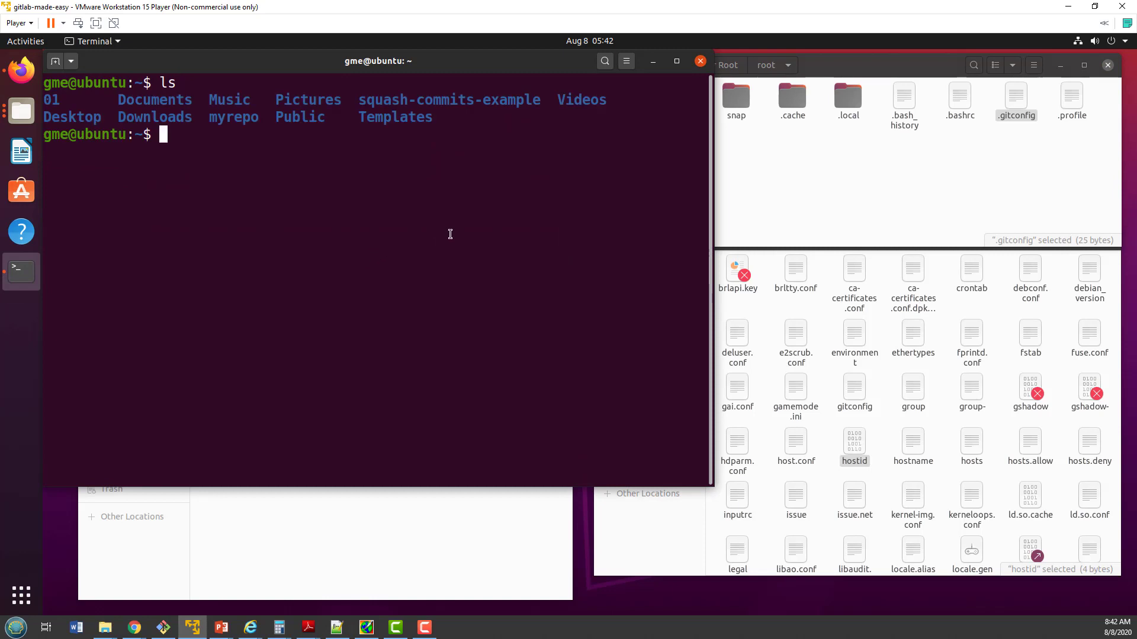
type("cd sw")
key("BackSpace")
type("q*")
key("Return")
type("ls")
key("Return")
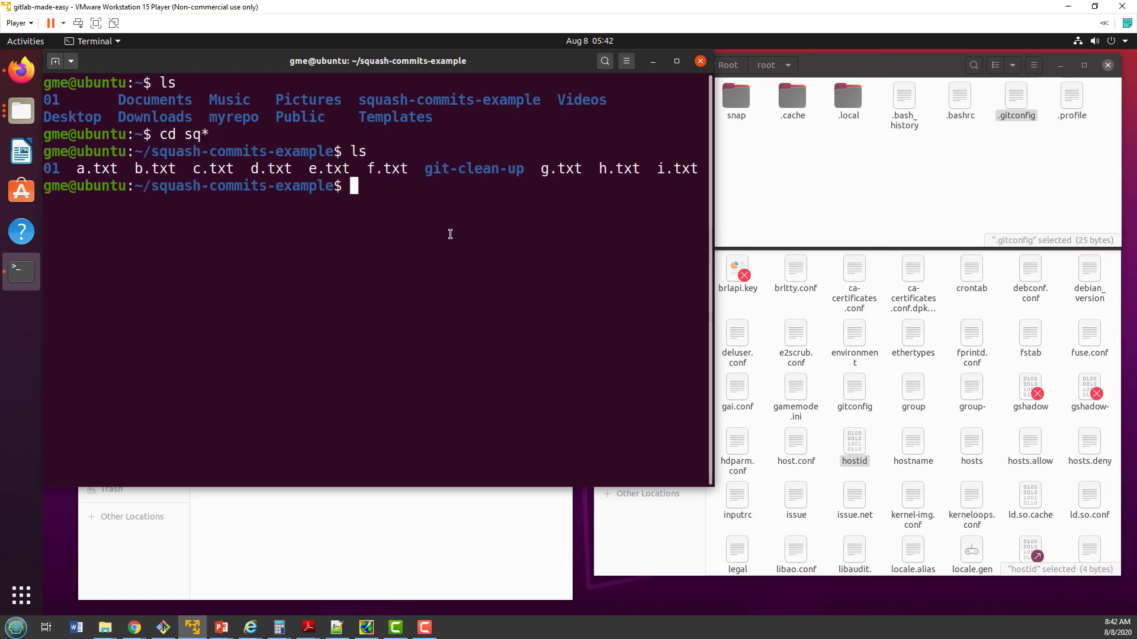
type("git ")
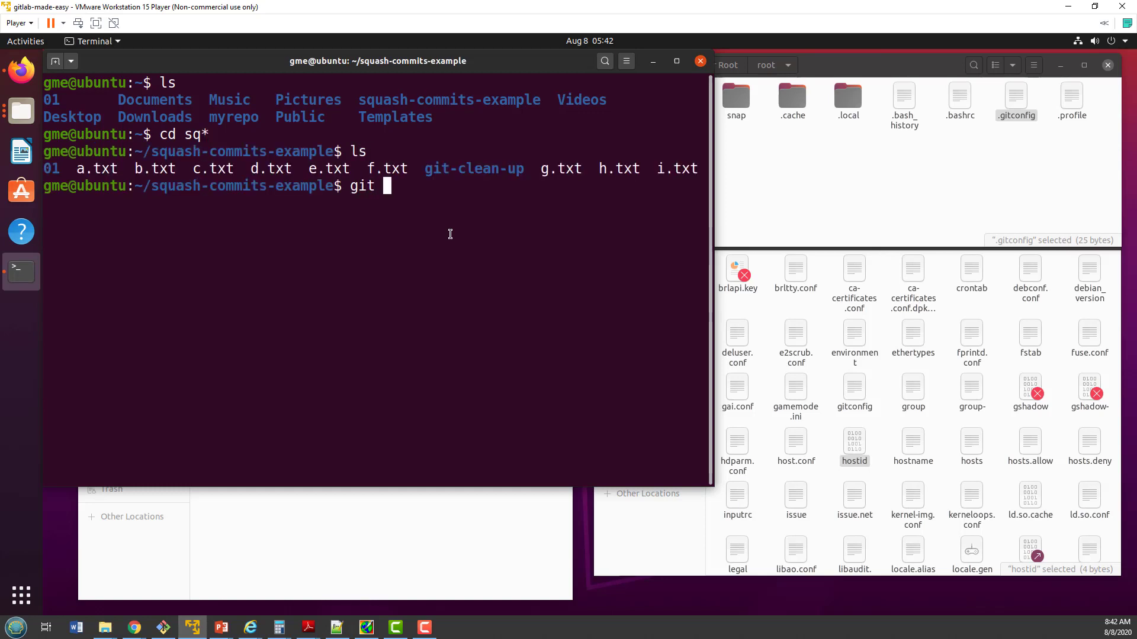
type("config --")
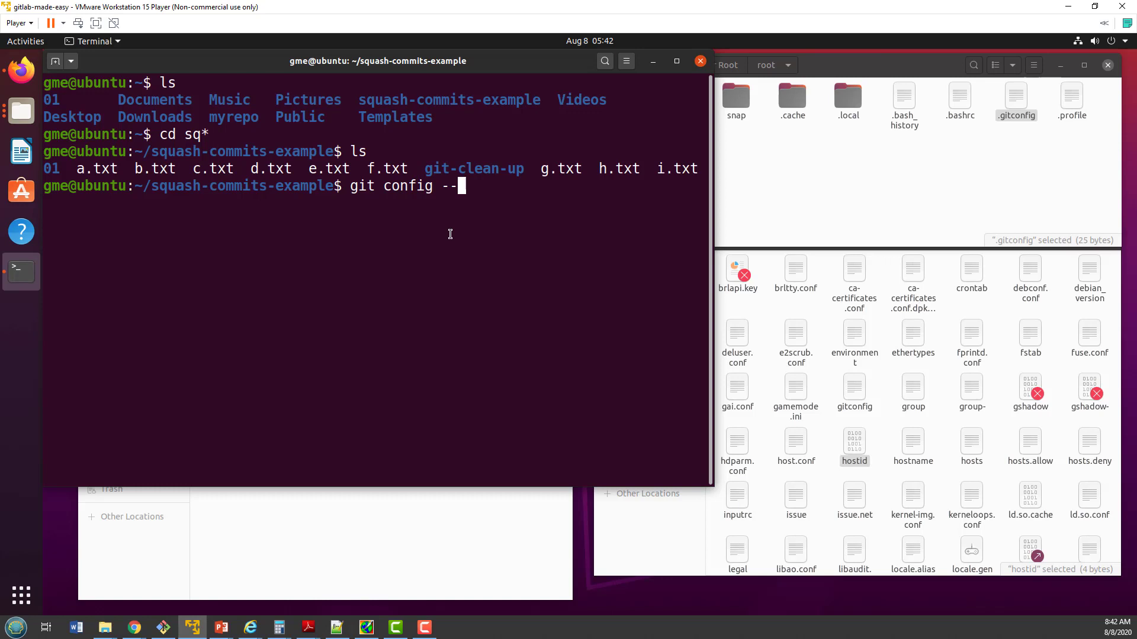
type("list")
List all Git config entries, then recall the command to add --show-origin.
key("Return")
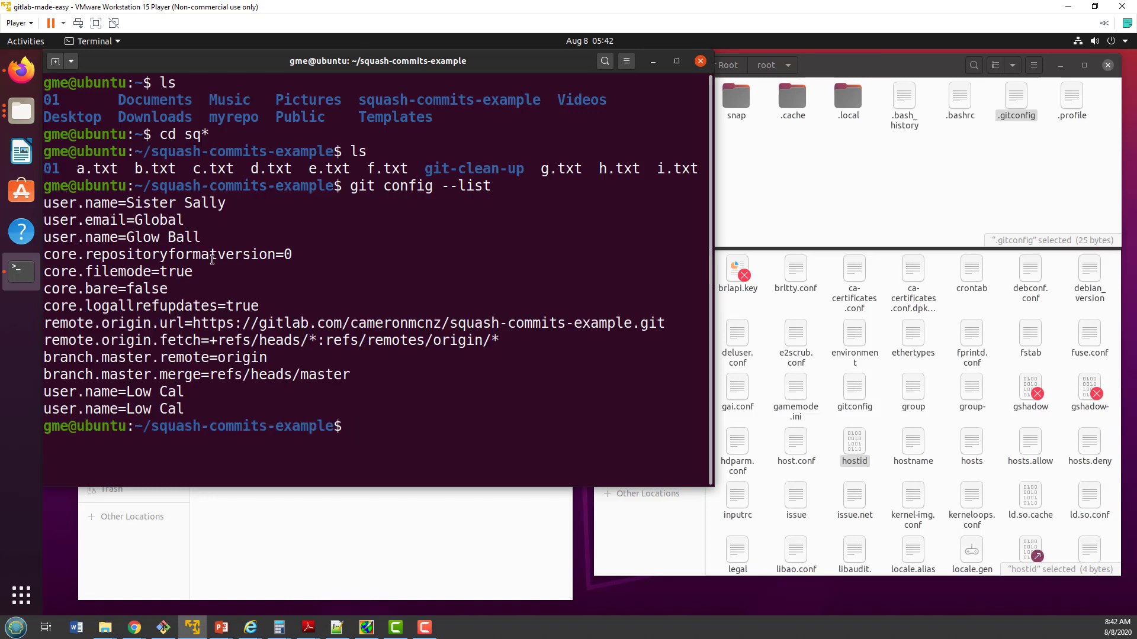
key("Up")
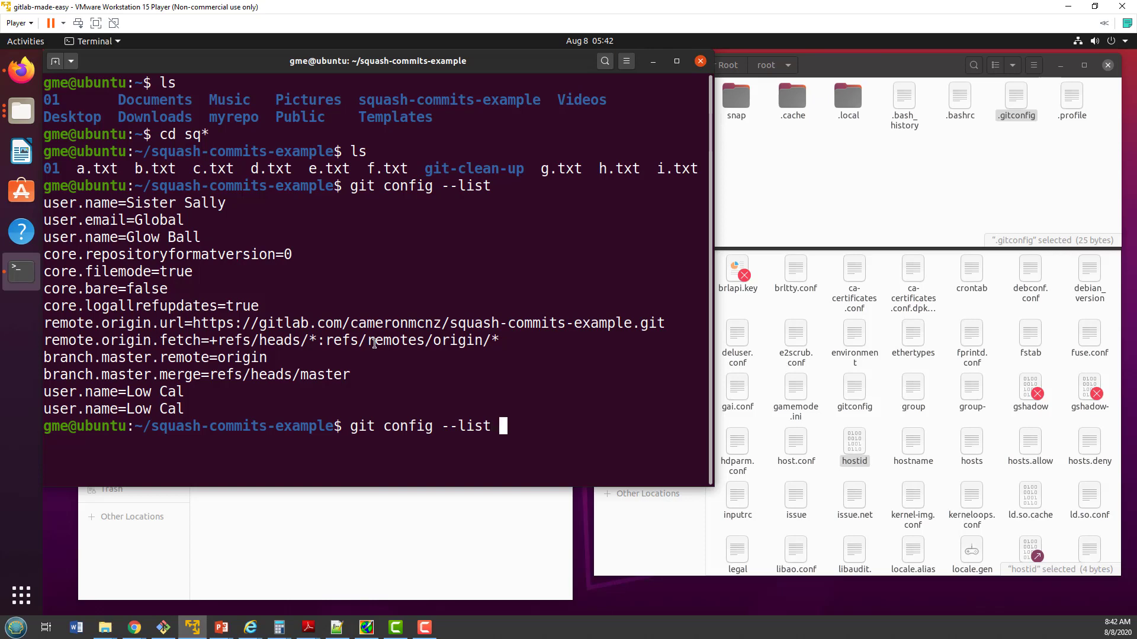
type("--show-")
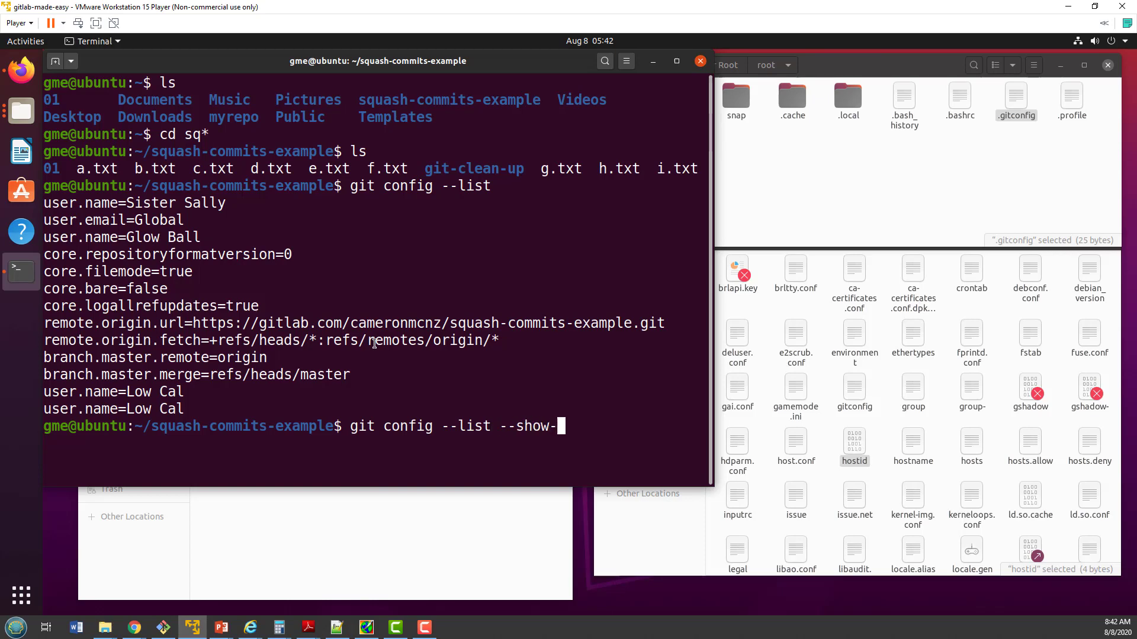
type("origin")
key("Return")
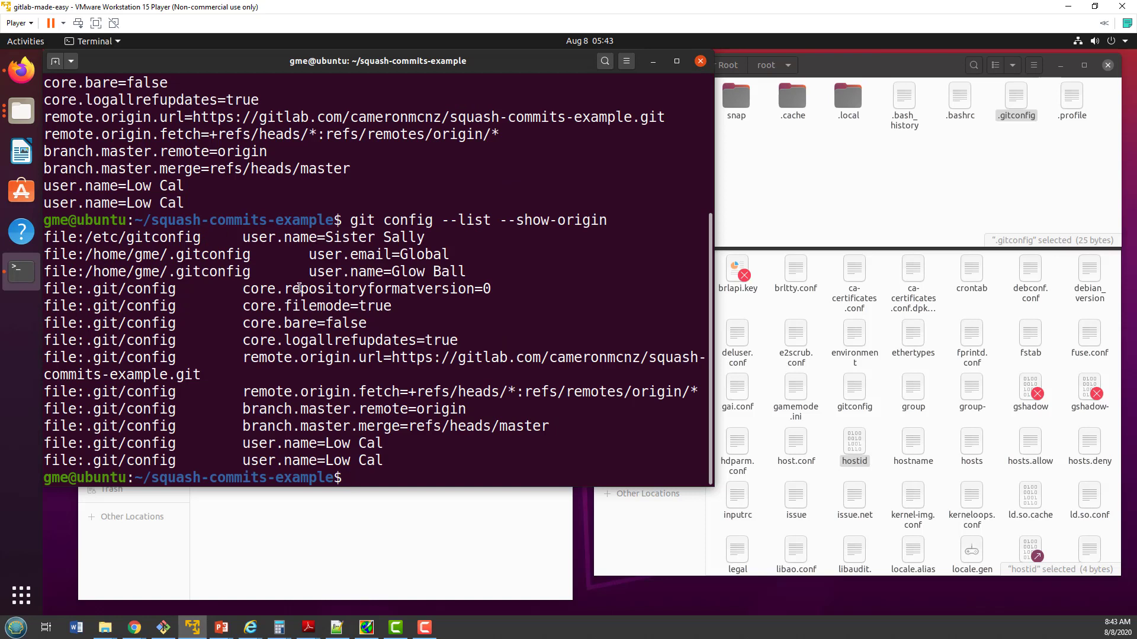
left_click_drag(203, 238, 39, 232)
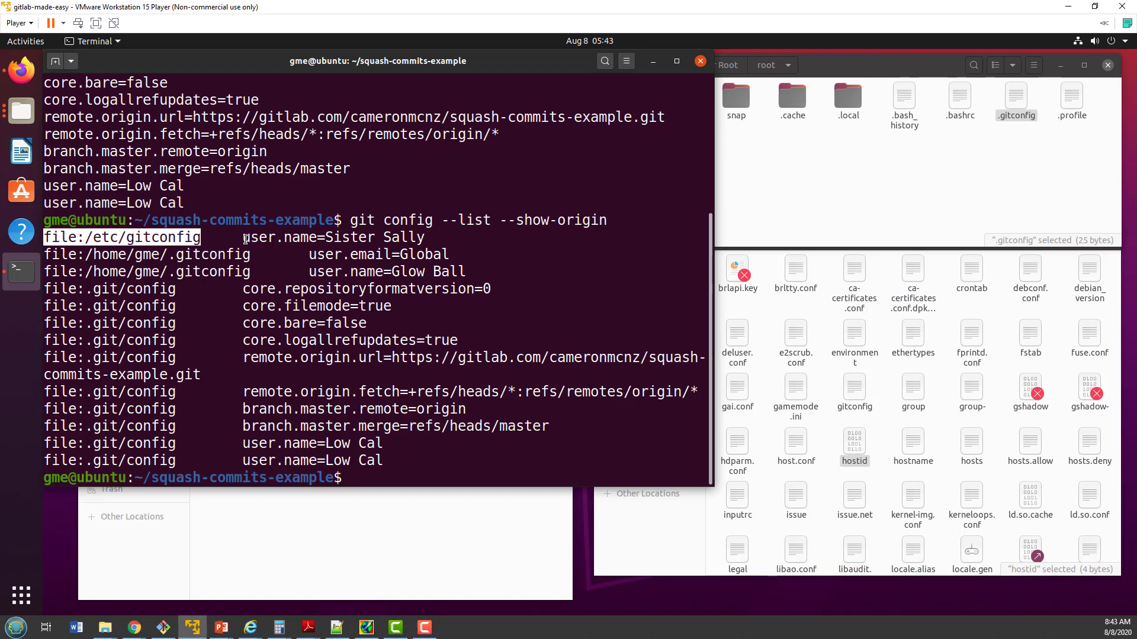
left_click_drag(243, 237, 425, 238)
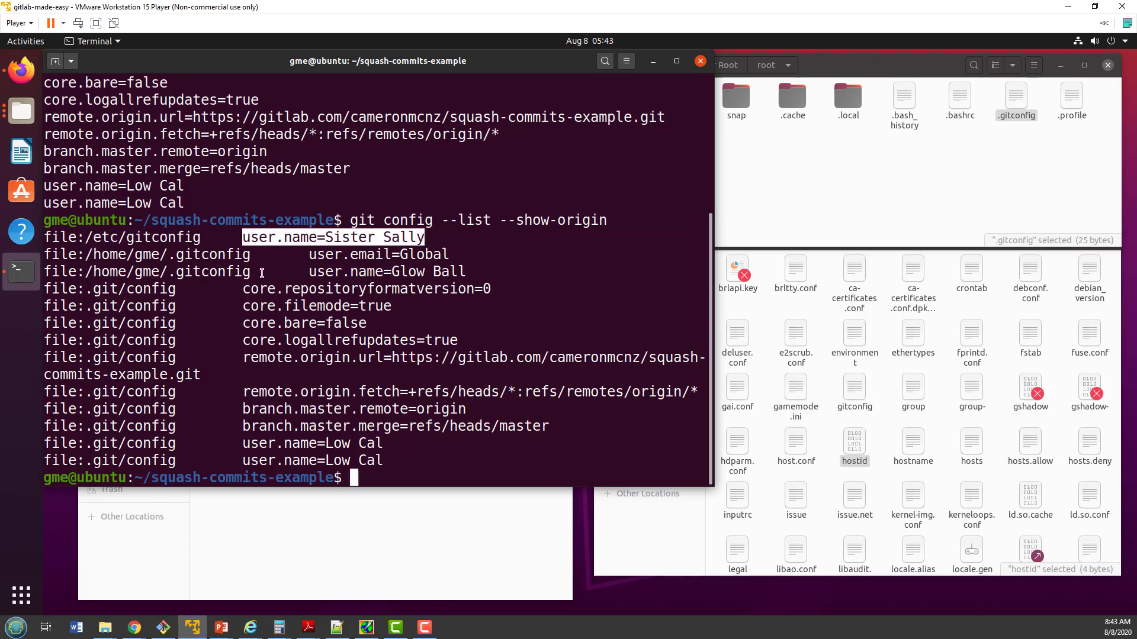
left_click_drag(251, 256, 148, 255)
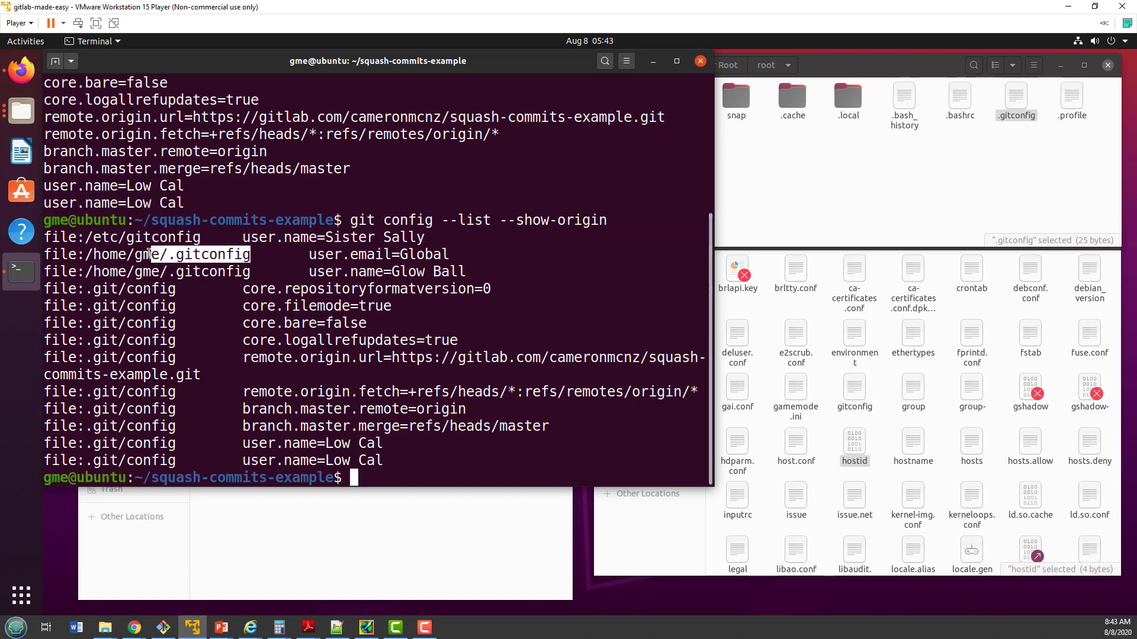
left_click_drag(186, 463, 149, 461)
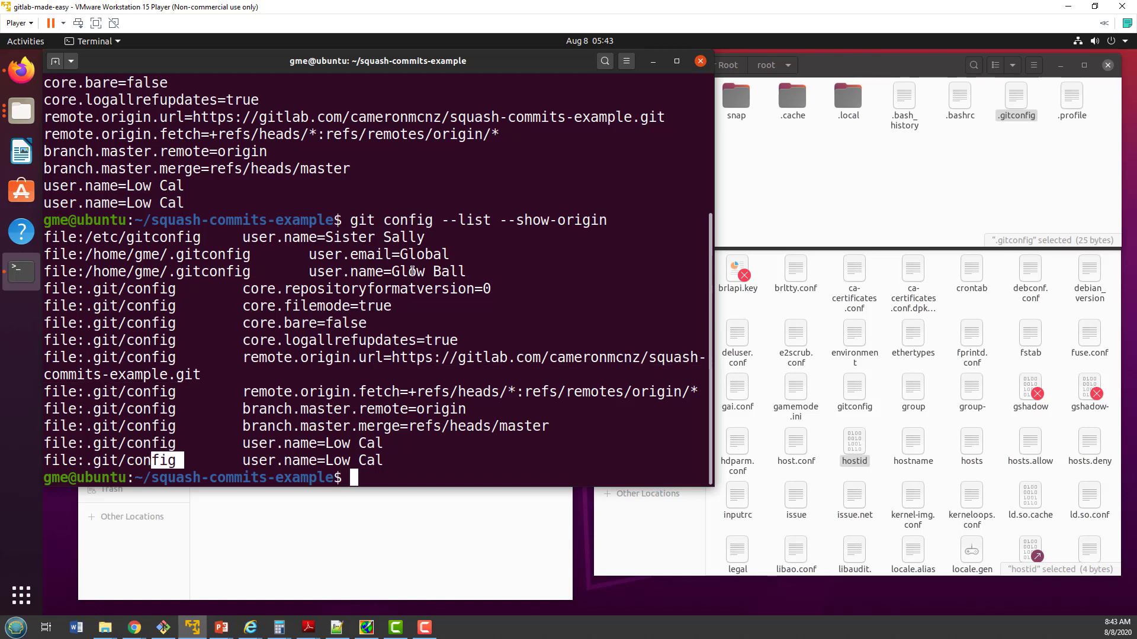
left_click_drag(449, 255, 302, 255)
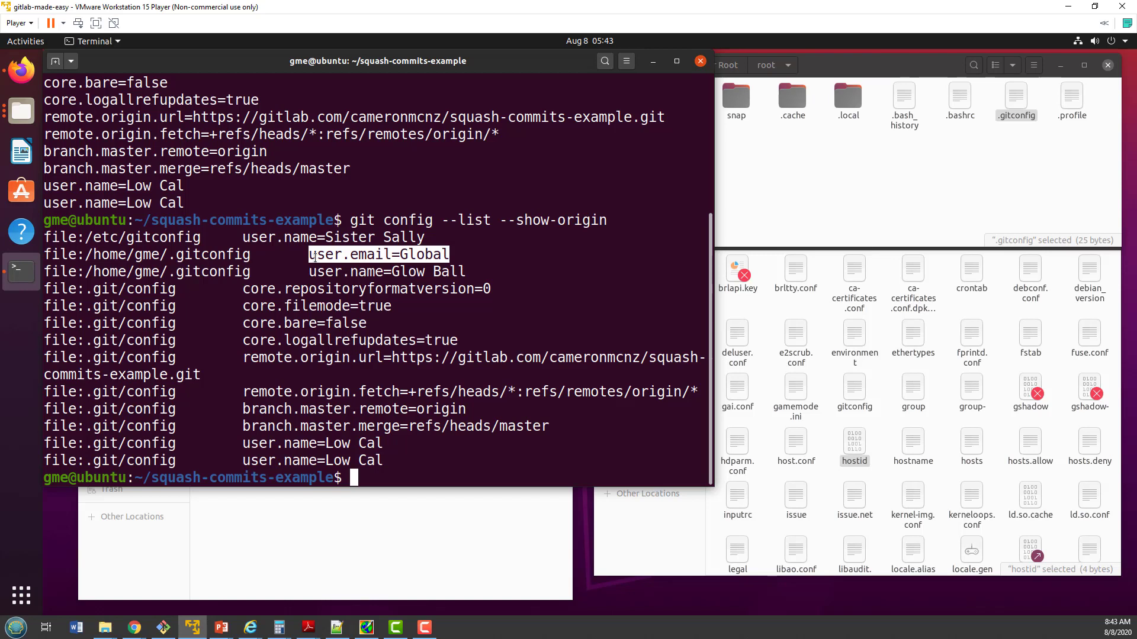
Unset the global user.email and relist the config with origins to confirm it is gone.
left_click(455, 480)
type("git c")
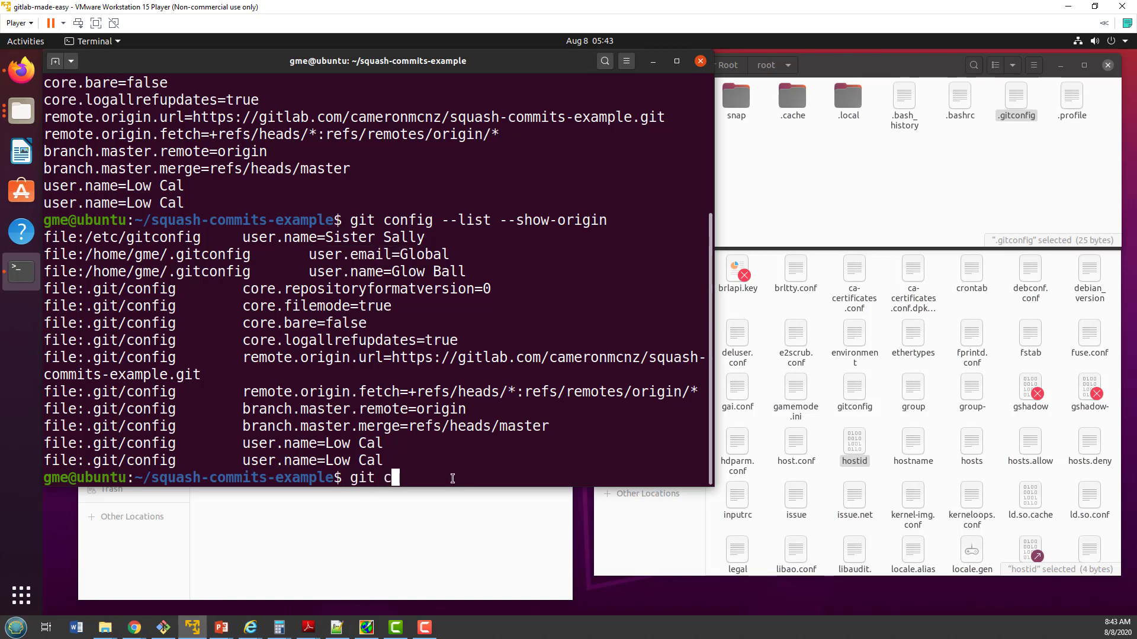
type("onfig --")
type("unset --")
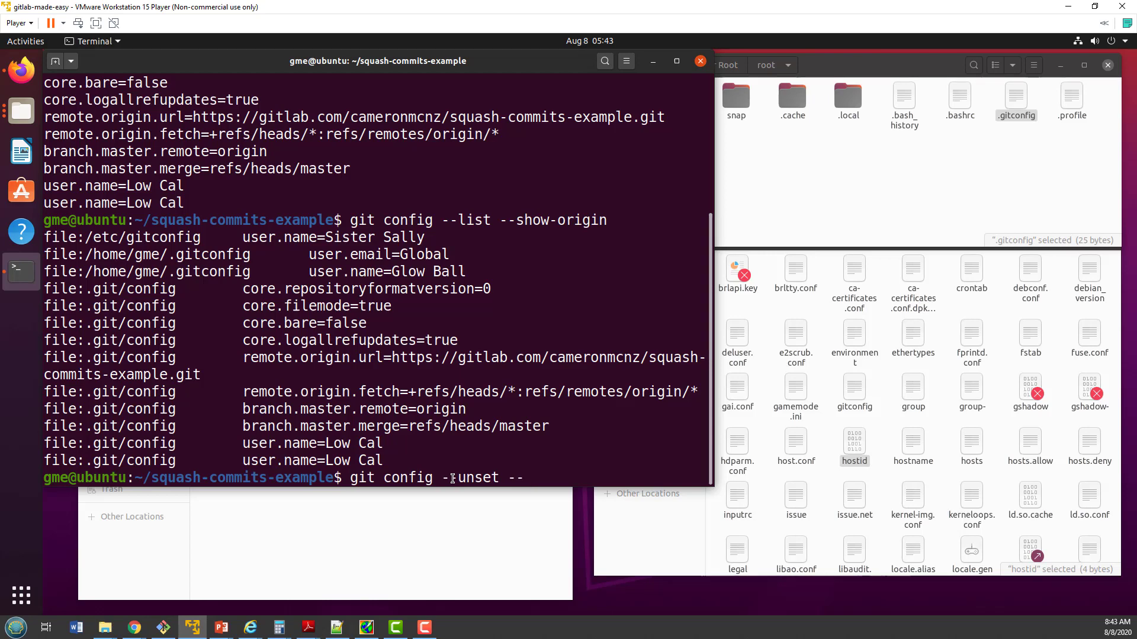
type("global ")
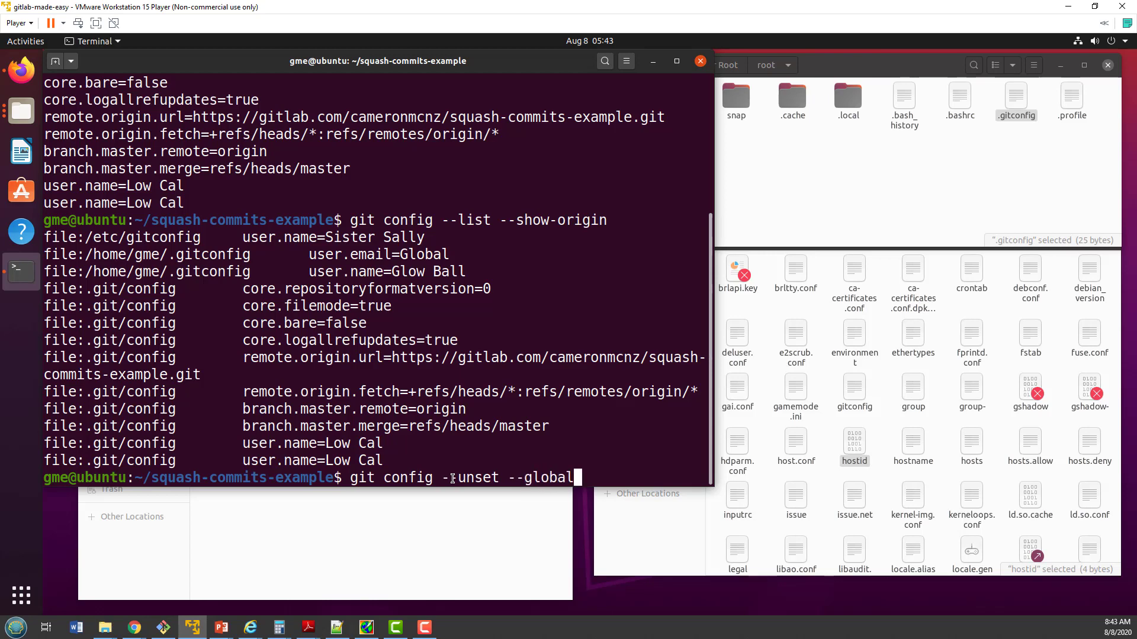
type("user.e")
type("mail")
key("Return")
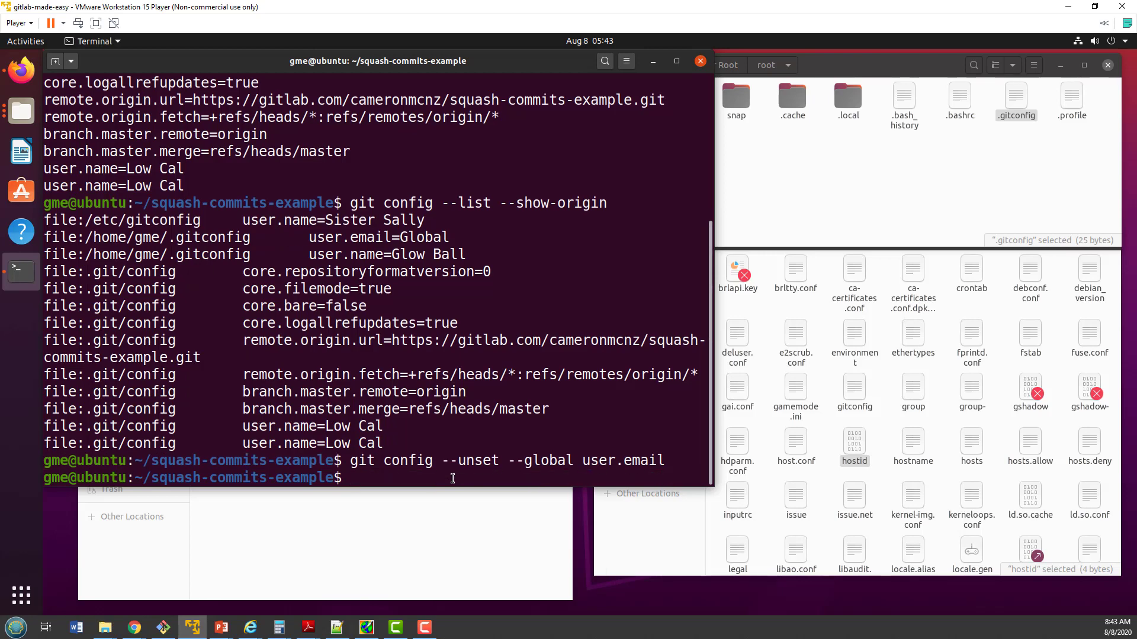
key("Up")
key("Up")
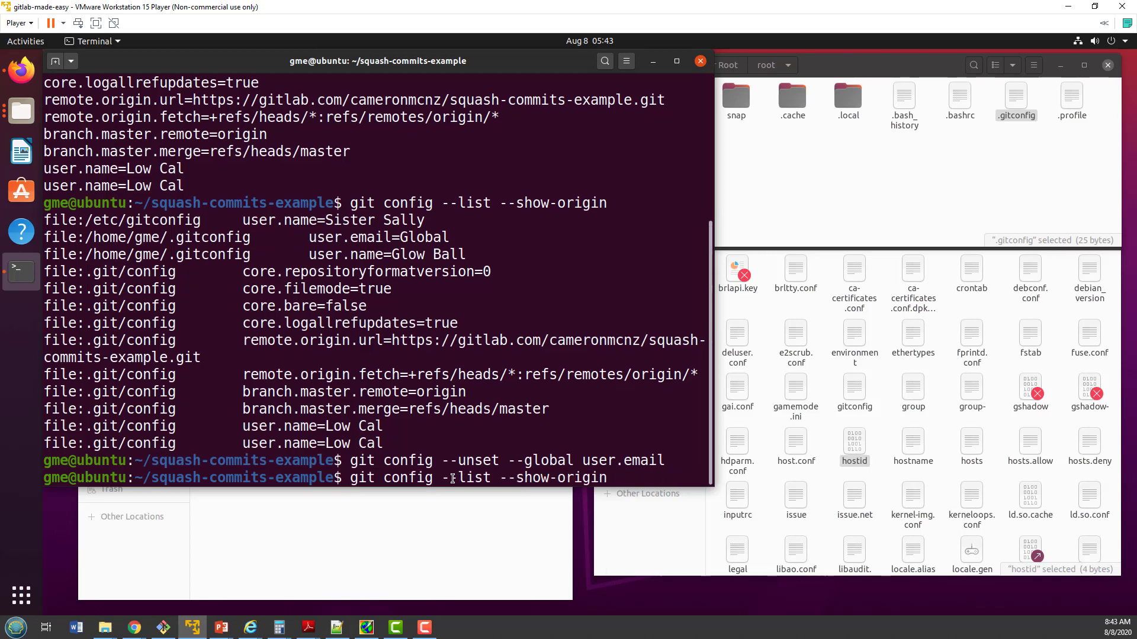
key("Return")
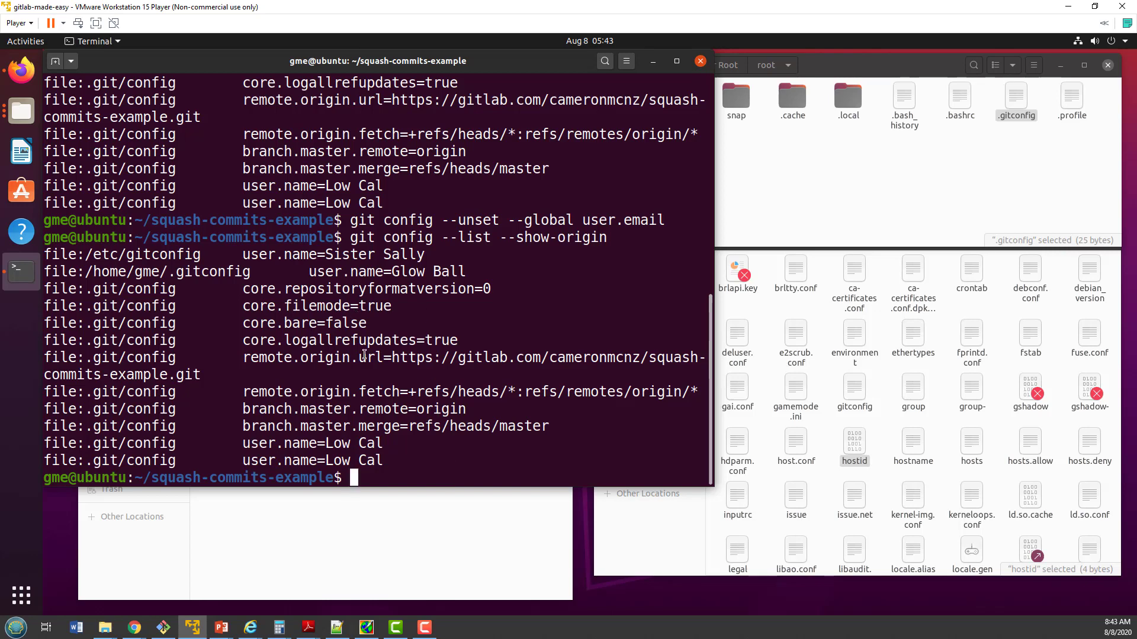
Rework the recalled unset command into git config --edit --global by removing user.email and unset.
key("Up")
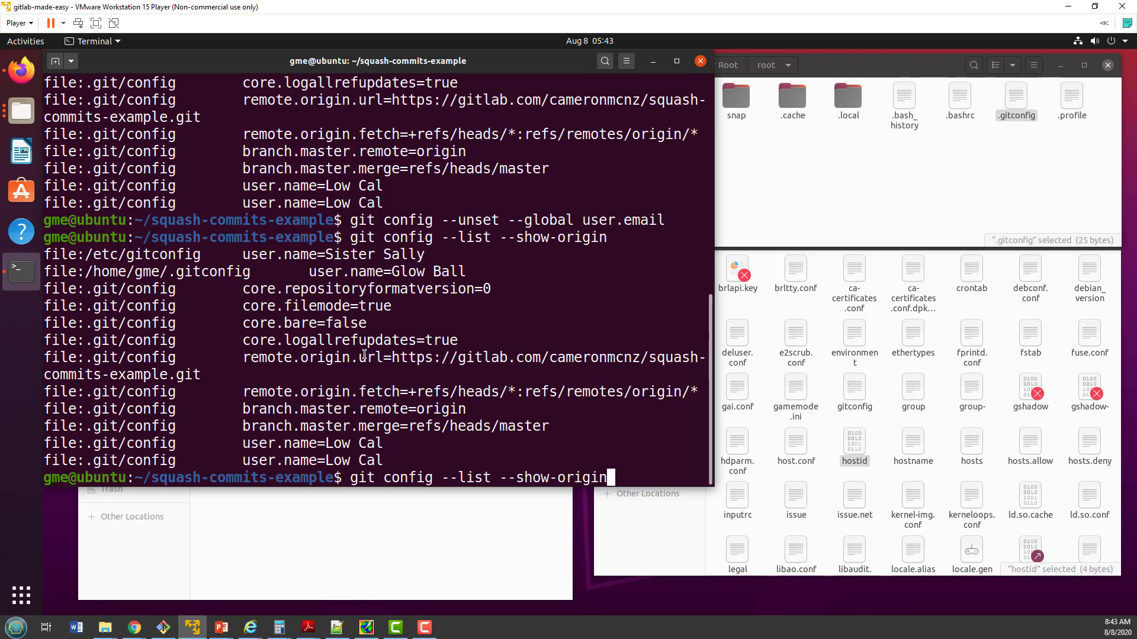
key("Up")
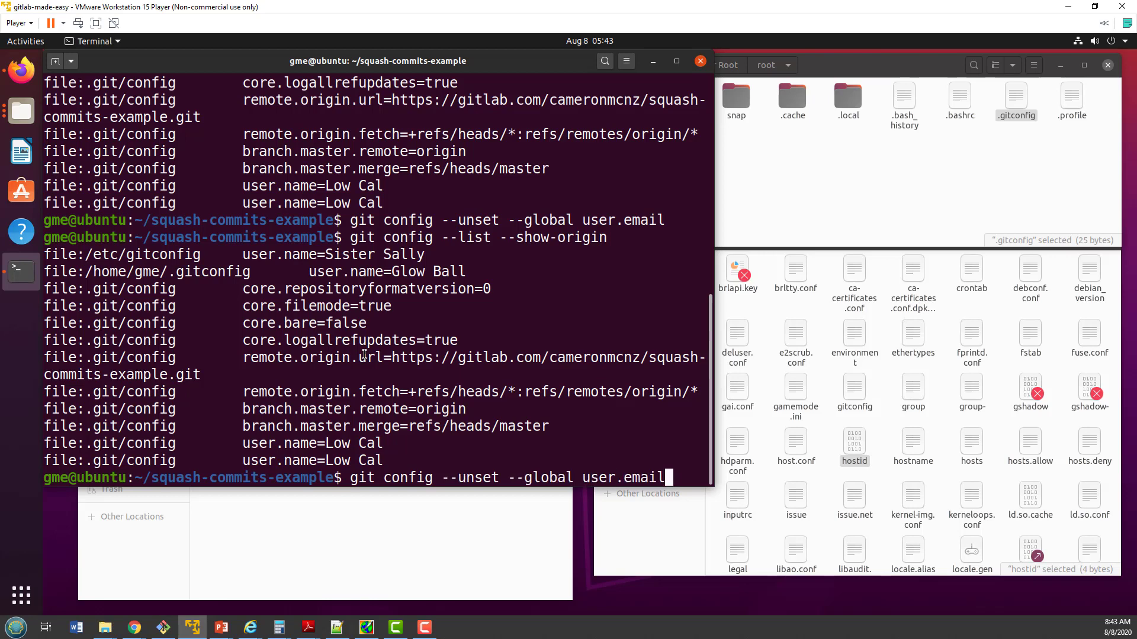
key("Left")
key("Left")
key("Left")
key("Left")
key("Left")
key("Left")
key("Left")
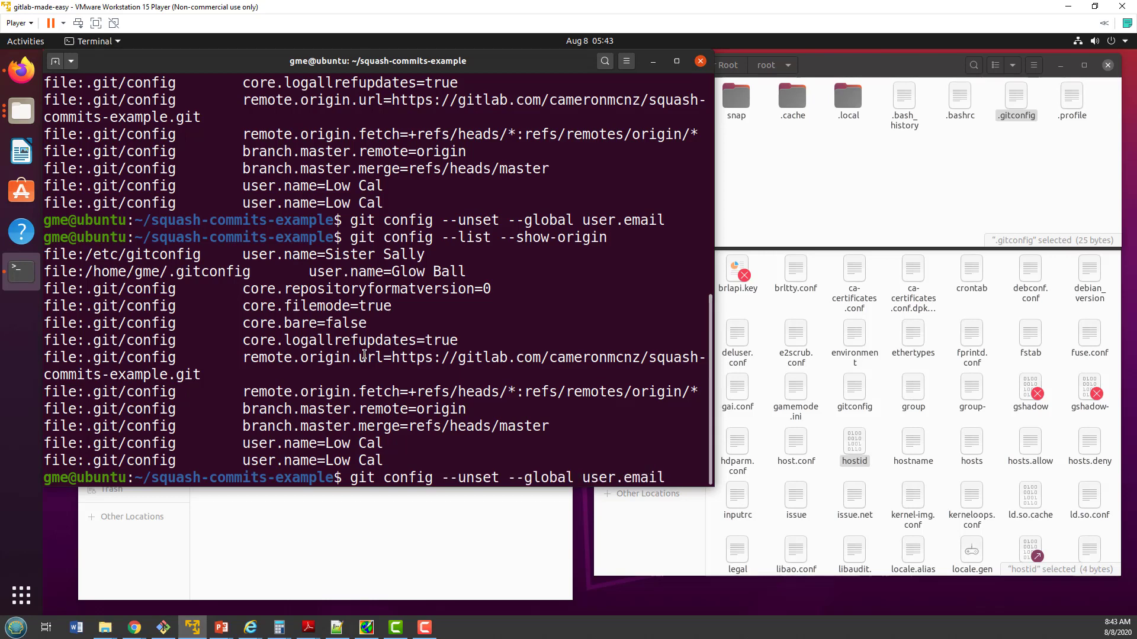
key("Right")
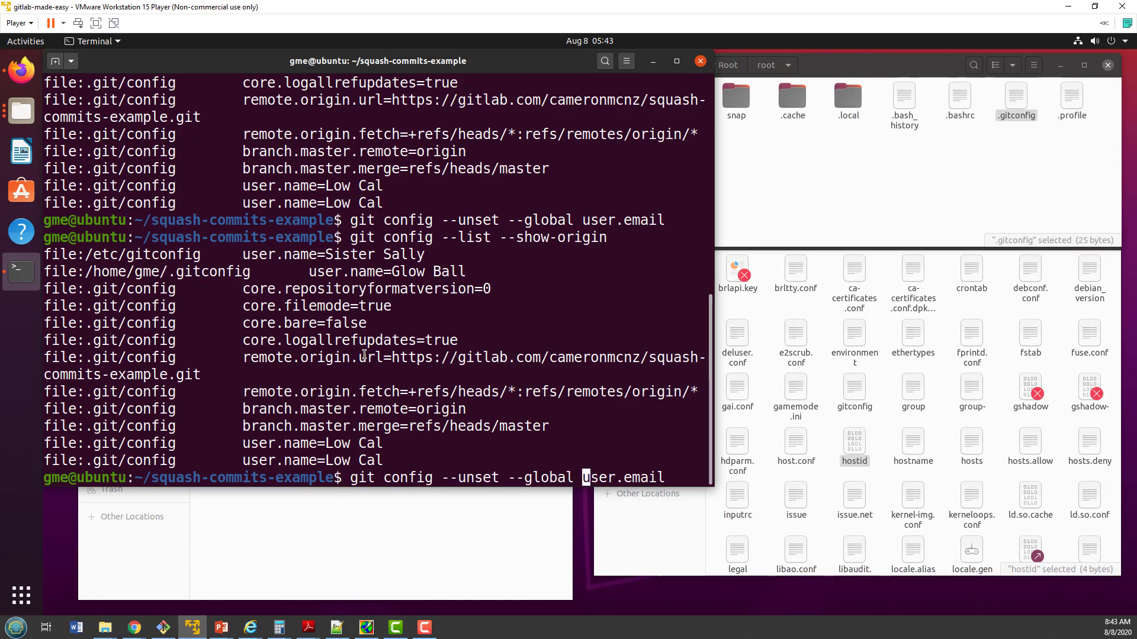
key("Right")
key("Right")
key("Right")
key("Right")
key("Right")
key("Right")
key("Right")
key("Right")
key("Right")
key("Right")
key("BackSpace")
key("BackSpace")
key("BackSpace")
key("BackSpace")
key("BackSpace")
key("BackSpace")
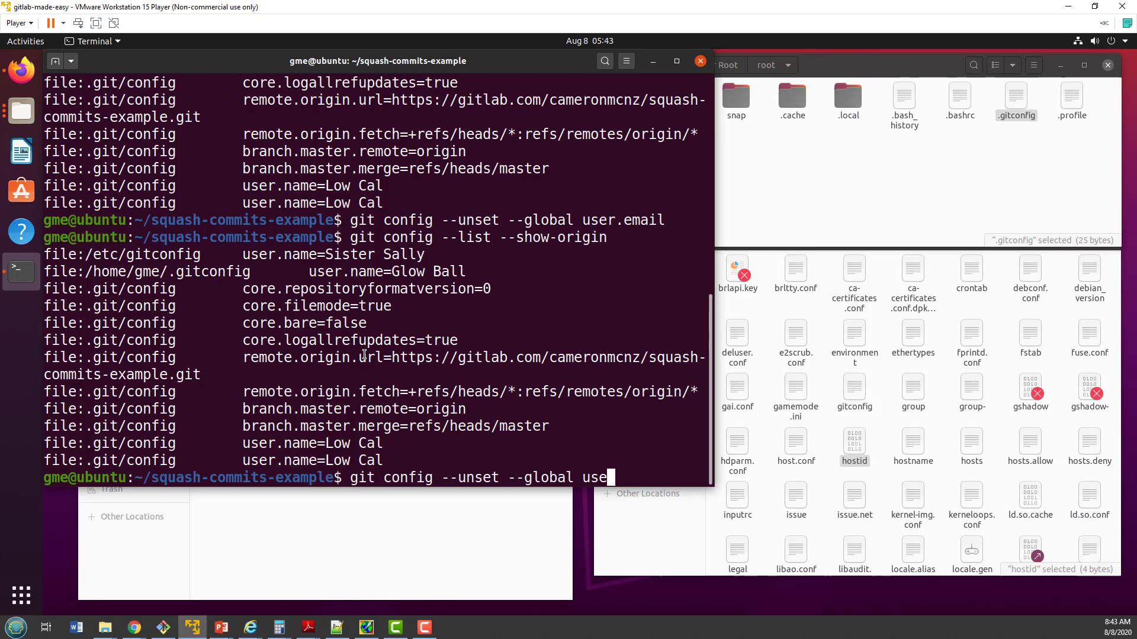
key("BackSpace")
key("BackSpace")
key("BackSpace")
key("Left")
key("Left")
key("Left")
key("Left")
key("Left")
key("Left")
key("Left")
key("Left")
key("Left")
key("Left")
key("BackSpace")
key("BackSpace")
key("BackSpace")
key("BackSpace")
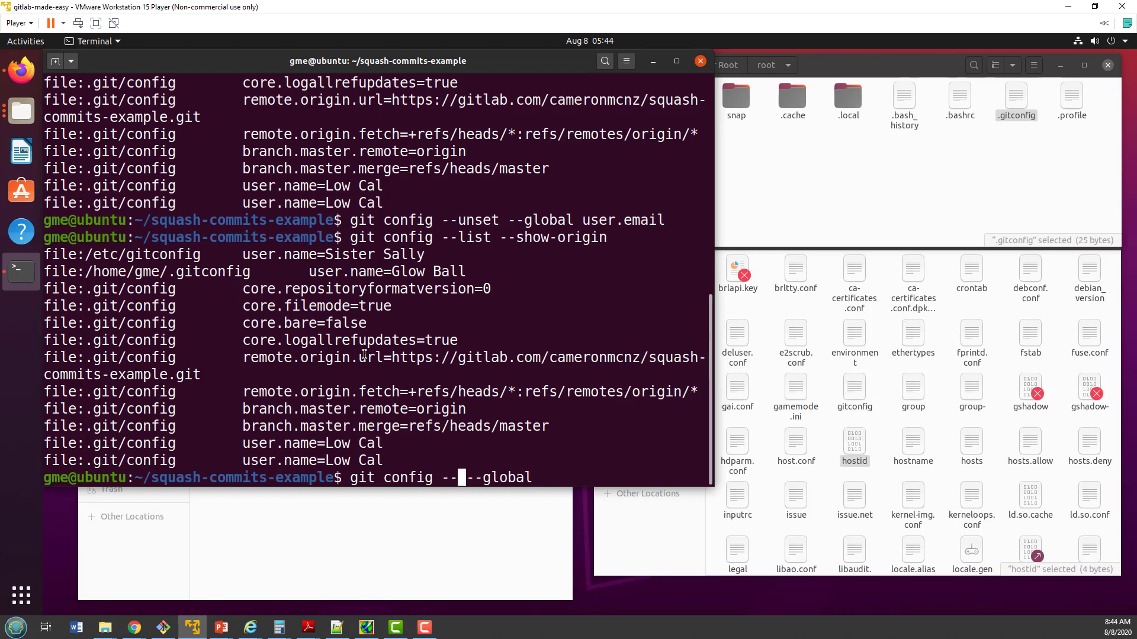
type("edi")
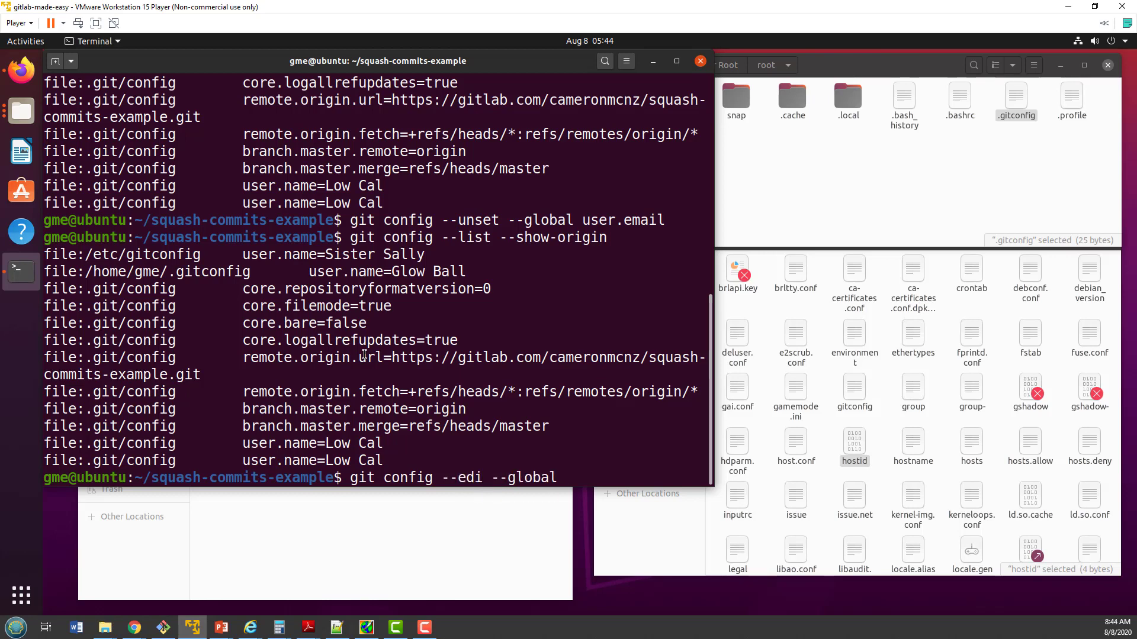
type("t")
In nano, delete the name = Glow Ball line from ~/.gitconfig and write the file.
key("Return")
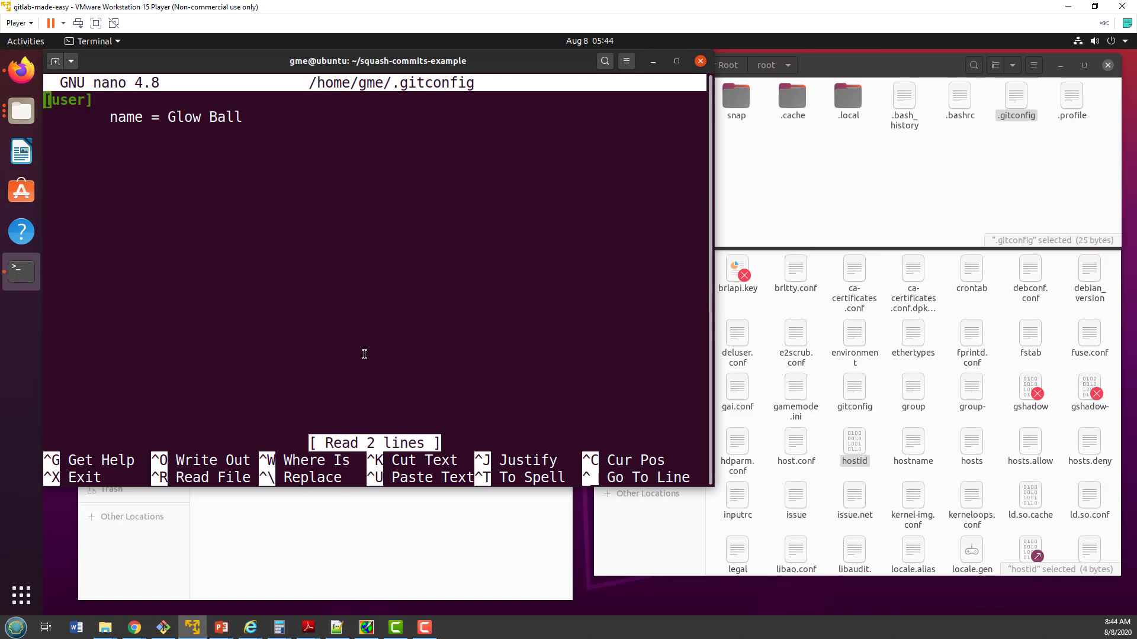
key("Right")
key("Left")
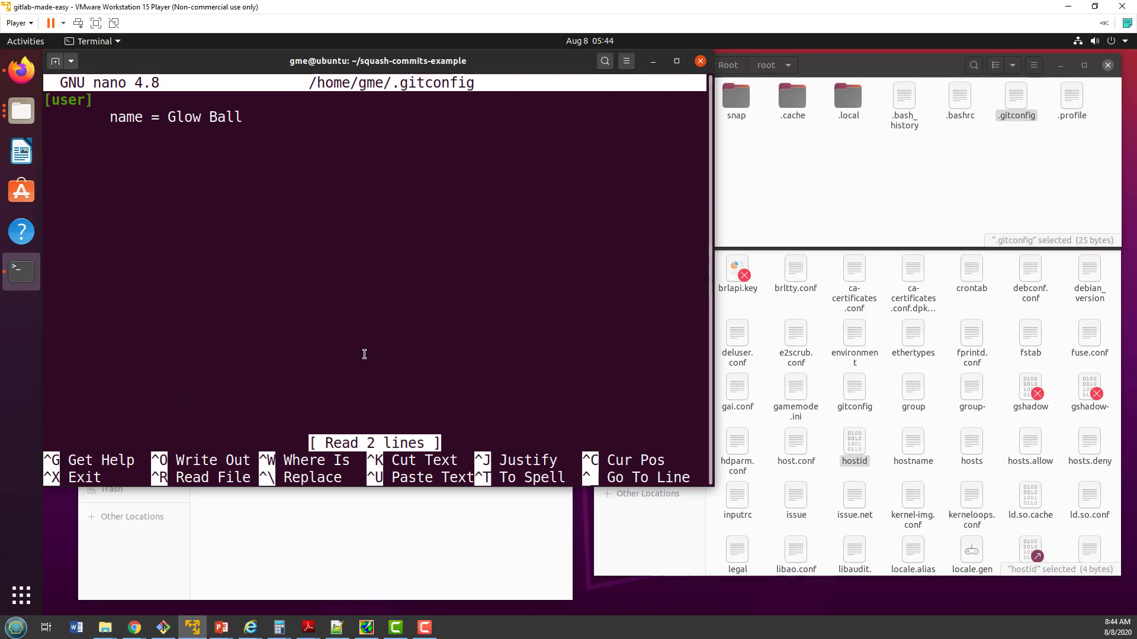
key("Delete")
key("Delete")
key("Delete")
key("Delete")
key("Delete")
key("Delete")
key("Delete")
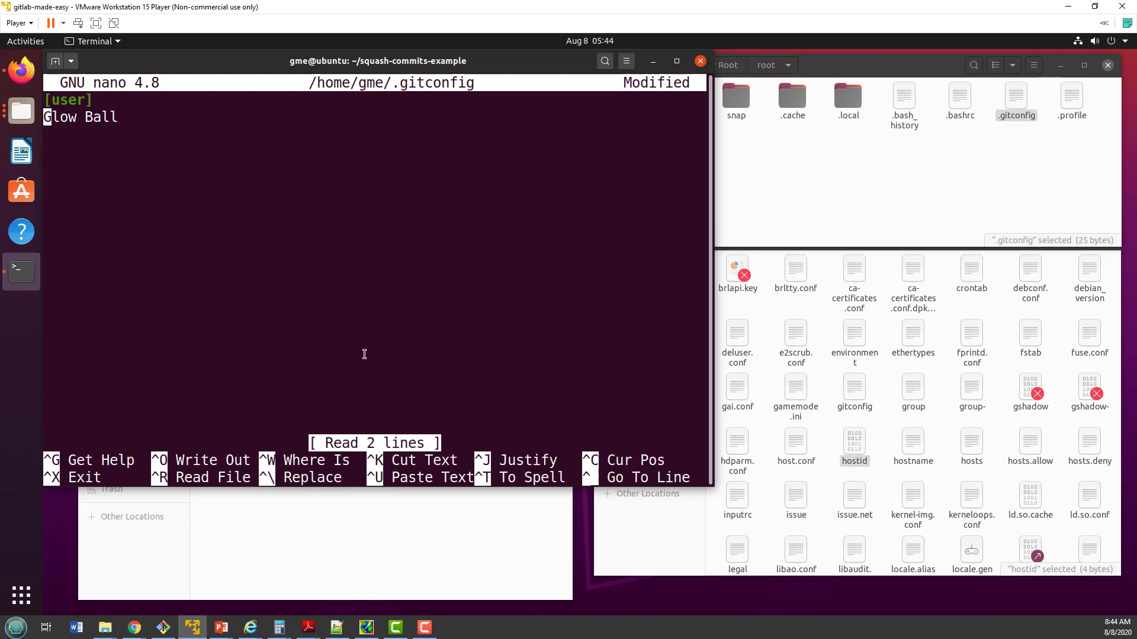
key("Delete")
key("Delete")
key("Delete")
key("Delete")
key("Delete")
key("Delete")
key("ctrl+o")
key("Return")
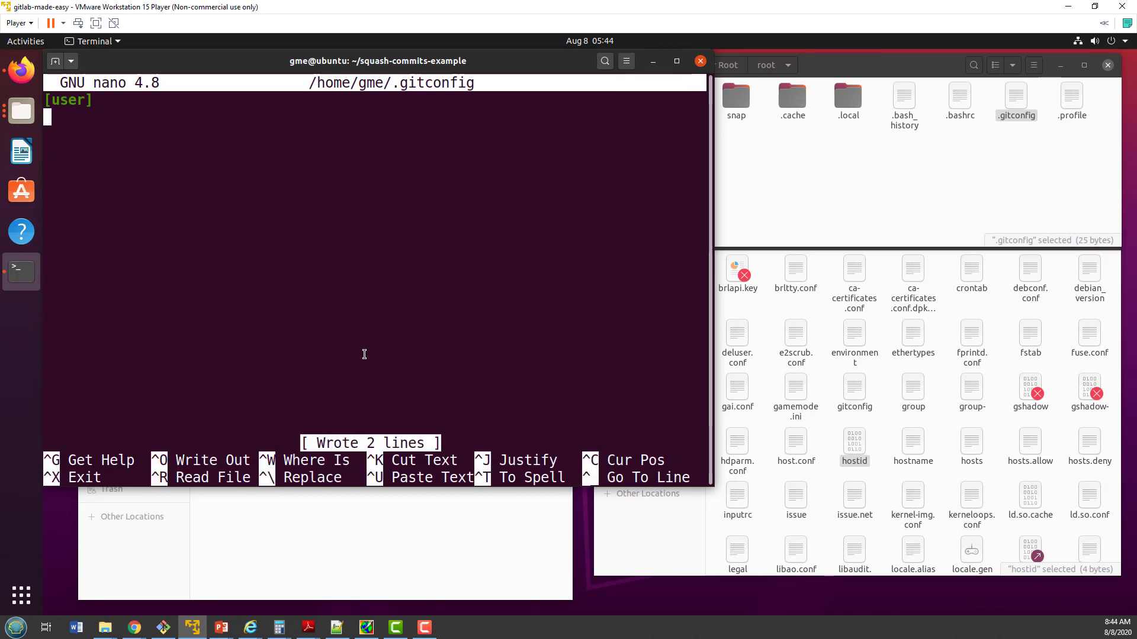
Exit nano, relist the config with origins and highlight the remaining local user.name=Low Cal line.
key("ctrl+x")
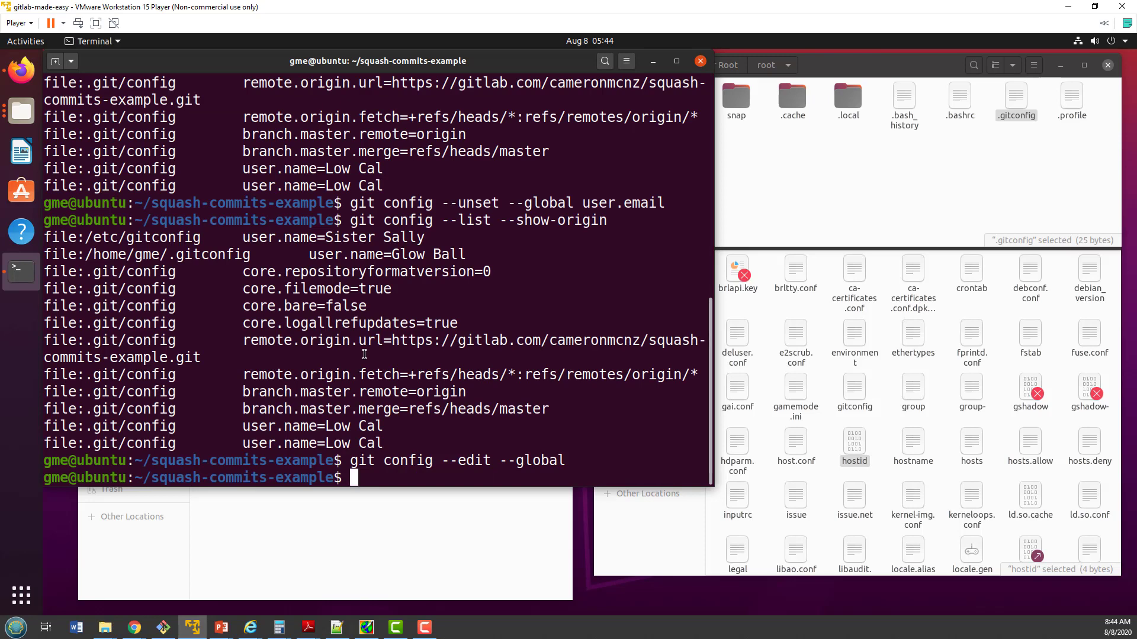
key("Up")
key("Up")
key("Return")
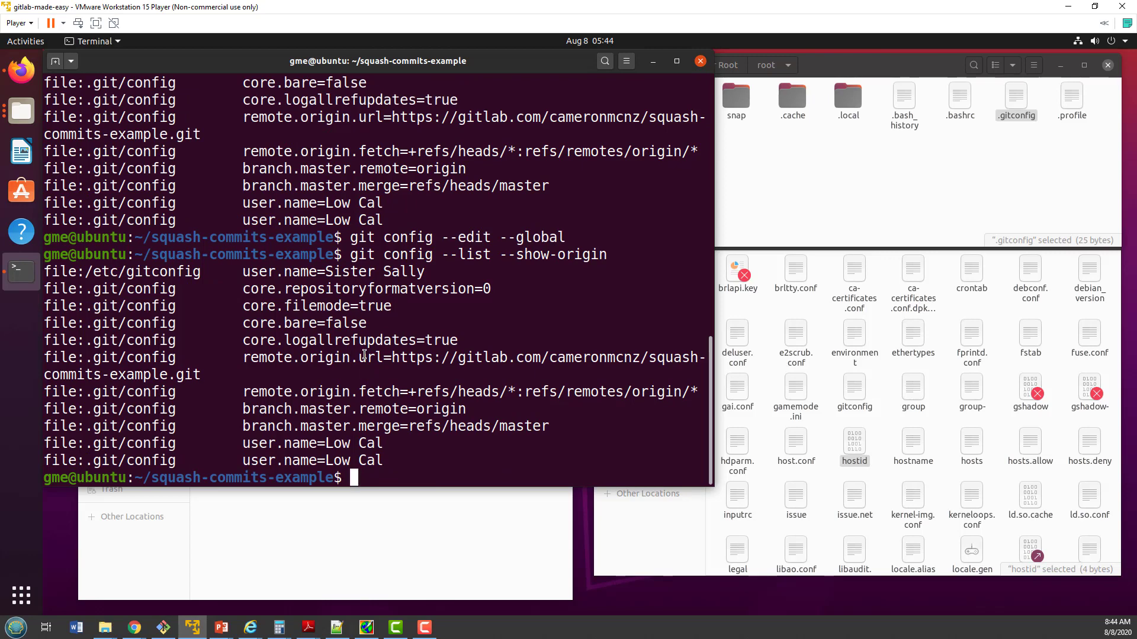
left_click_drag(388, 462, 115, 464)
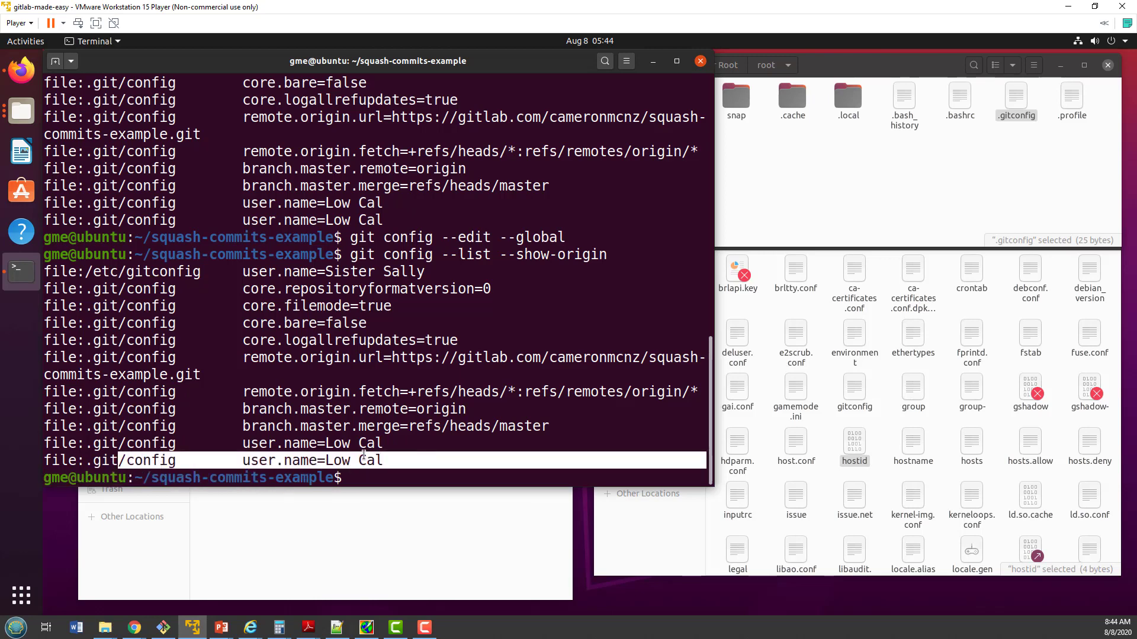
left_click(337, 453)
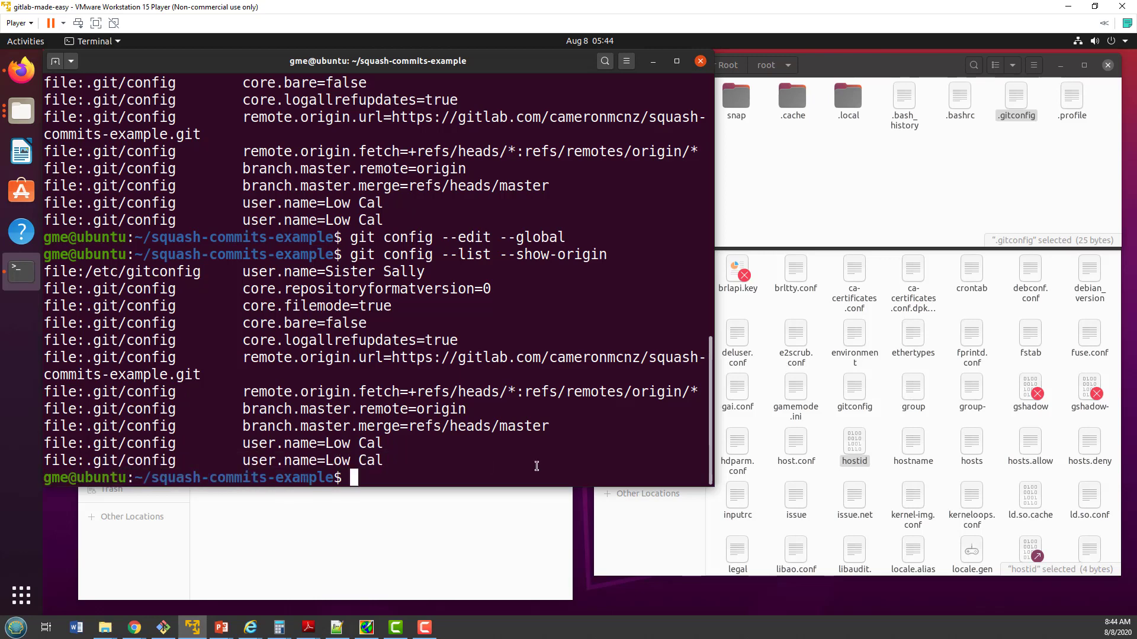
Run git config --add user.name "Joey Joe" to add a third local name.
key("Up")
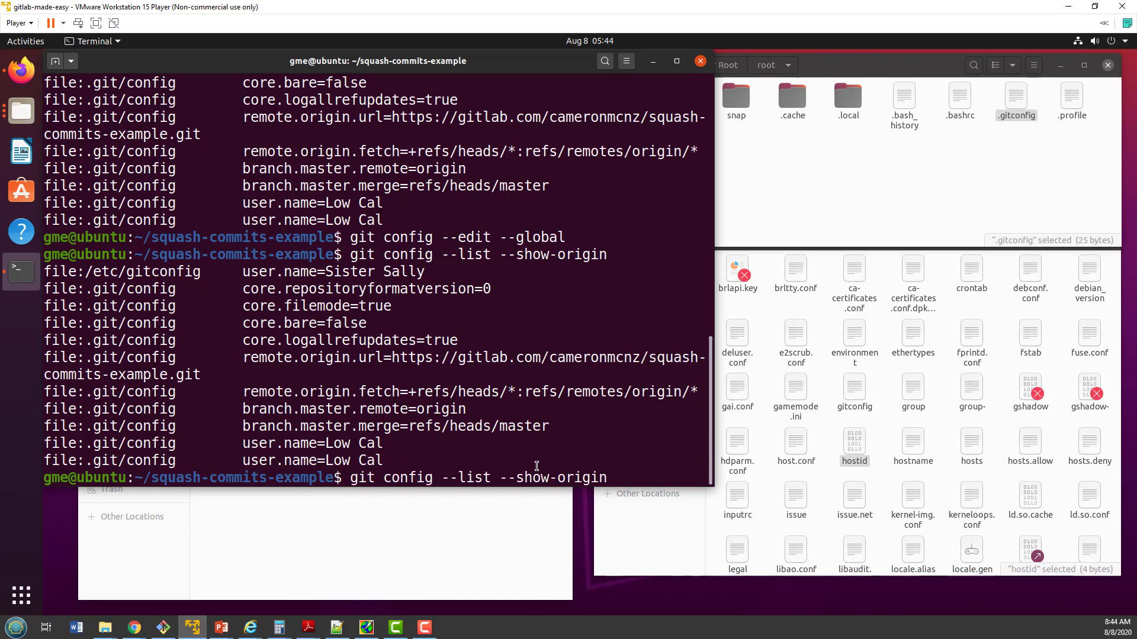
key("BackSpace")
key("BackSpace")
key("BackSpace")
key("BackSpace")
key("BackSpace")
key("BackSpace")
key("BackSpace")
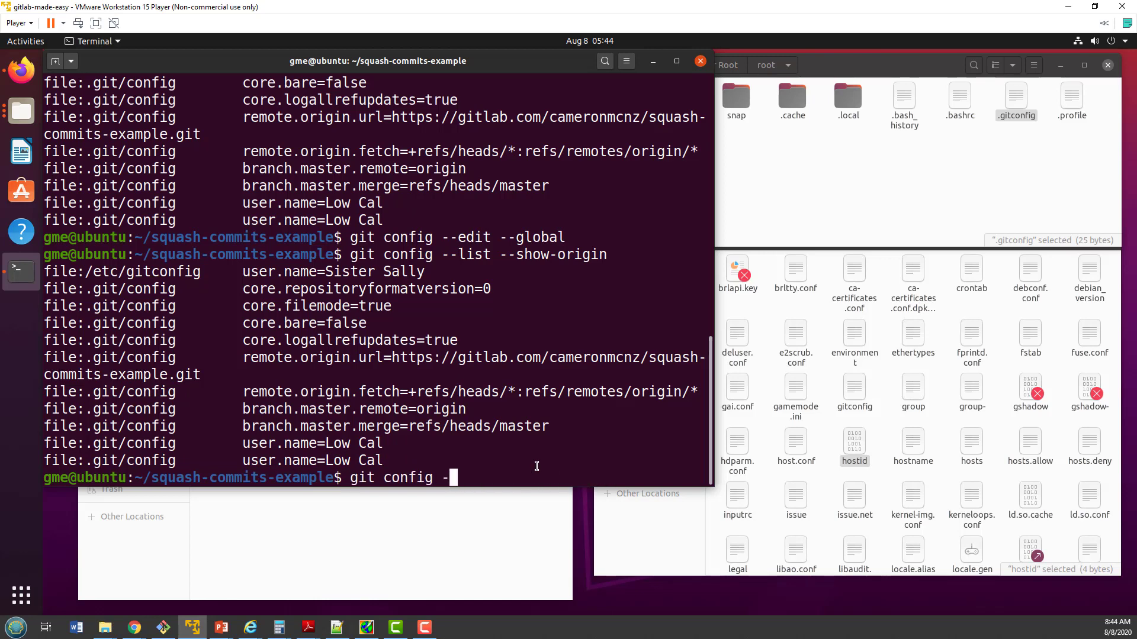
key("BackSpace")
type("--add ")
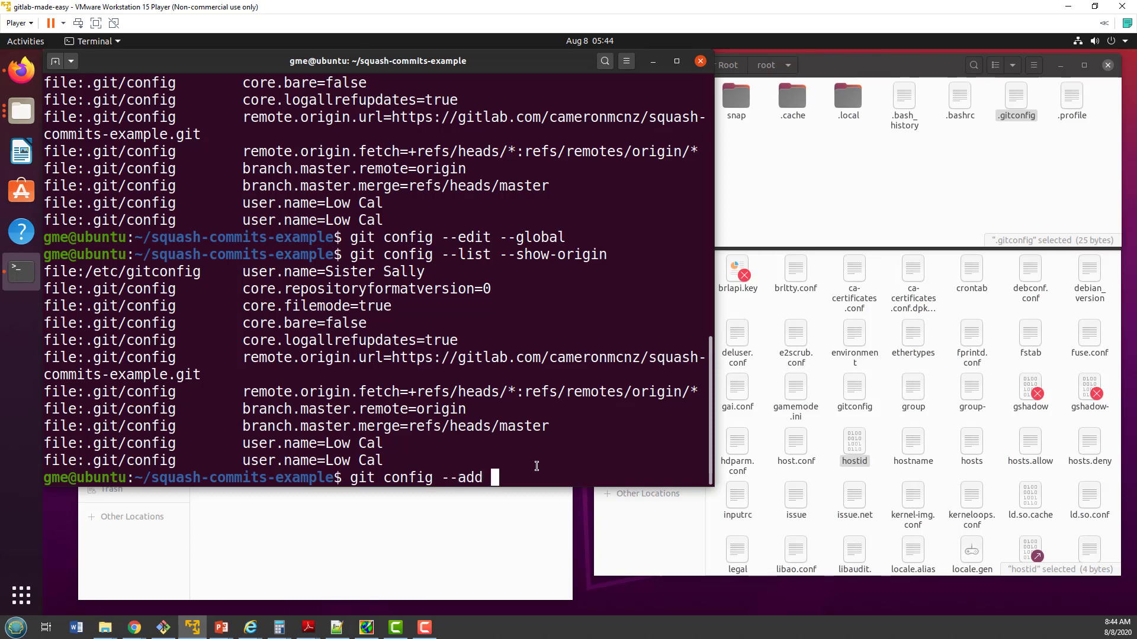
type("user.")
type("name \"Joey ")
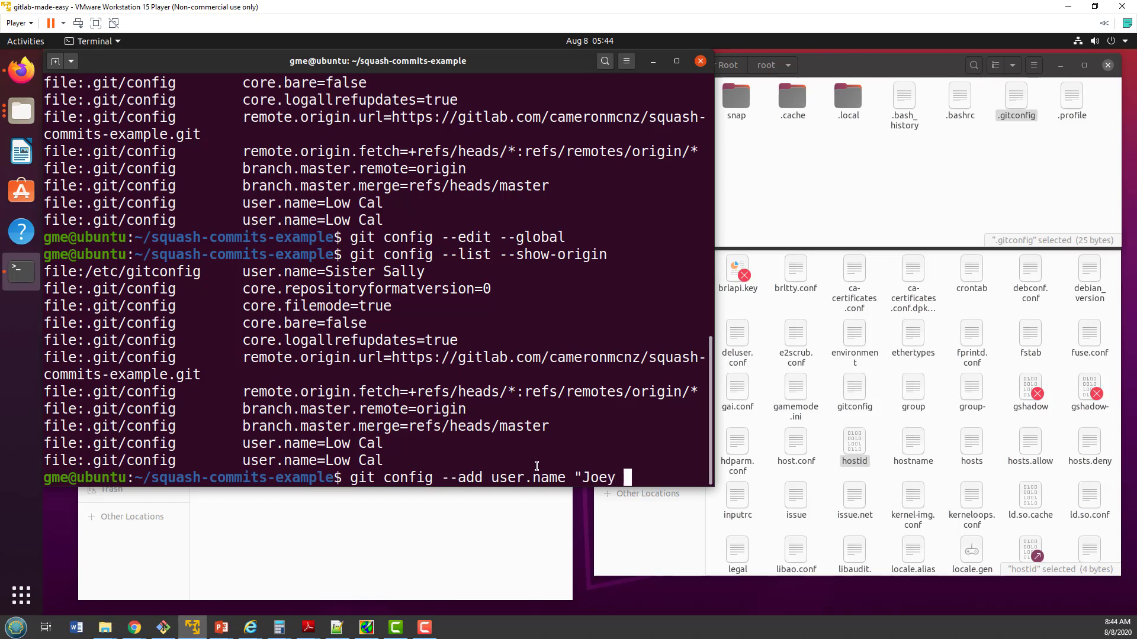
type("Joe\"")
key("Return")
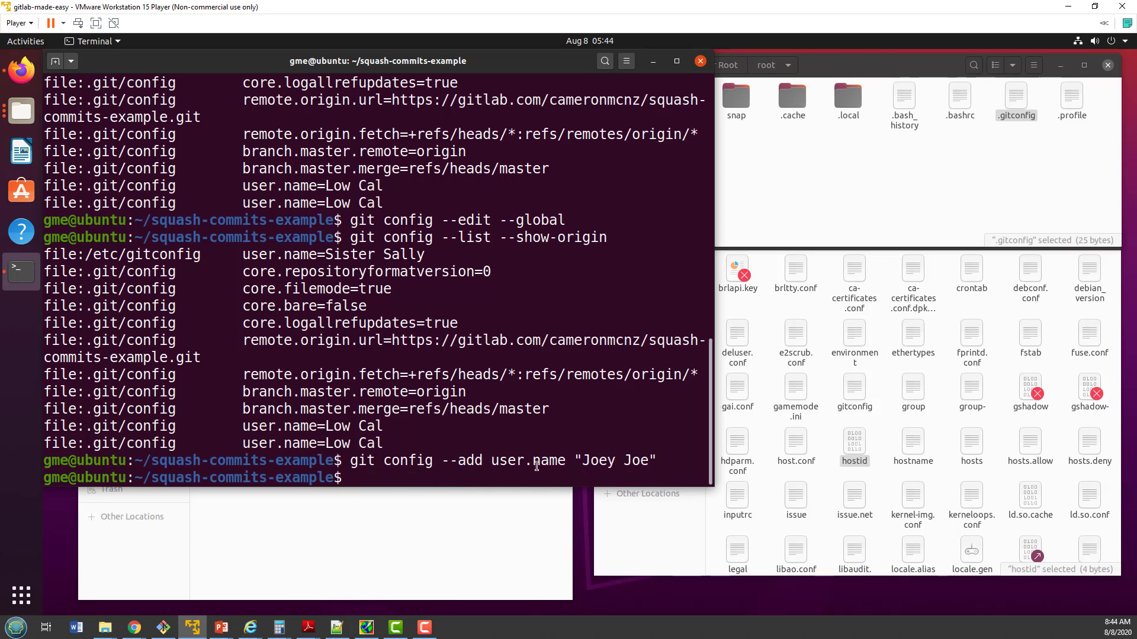
Relist the config with origins to see Joey Joe, then step back through history.
key("Up")
key("Up")
key("Return")
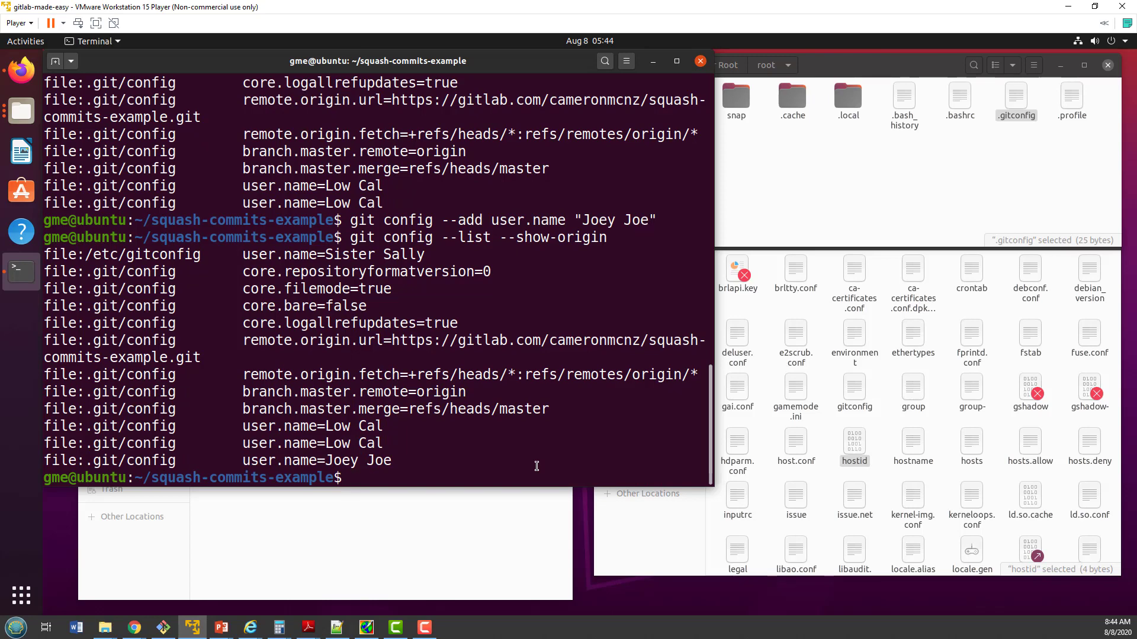
key("Up")
key("Up")
key("Up")
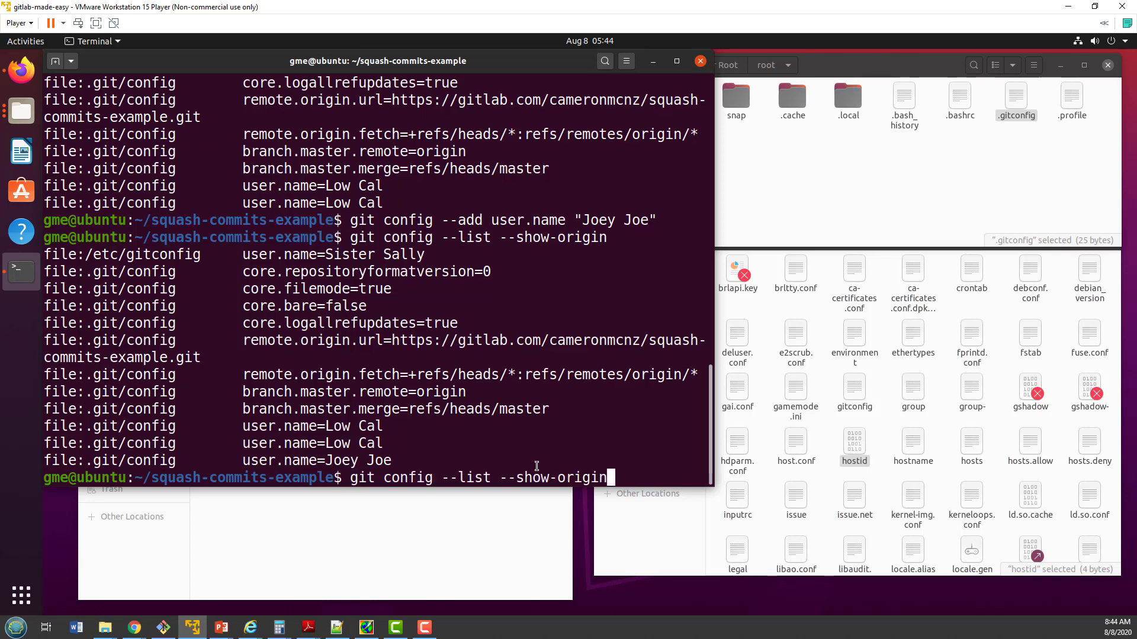
Edit the recalled unset command into git config --unset --local user.name and run it, getting a multiple-values warning.
key("Up")
key("Down")
key("Up")
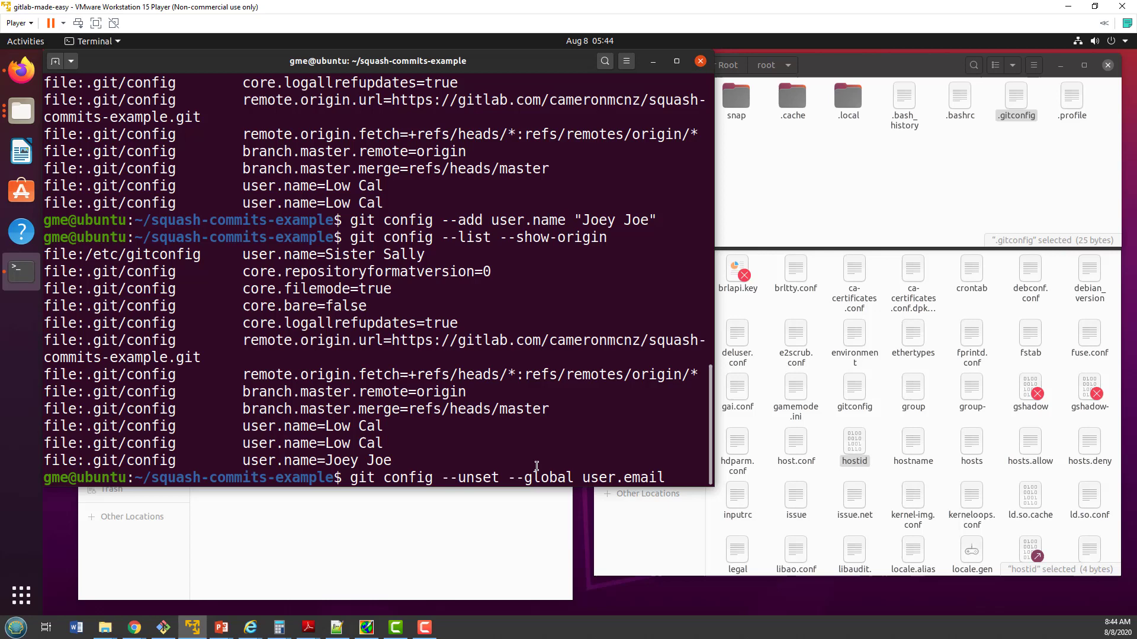
key("Left")
key("Left")
key("Left")
key("Left")
key("Left")
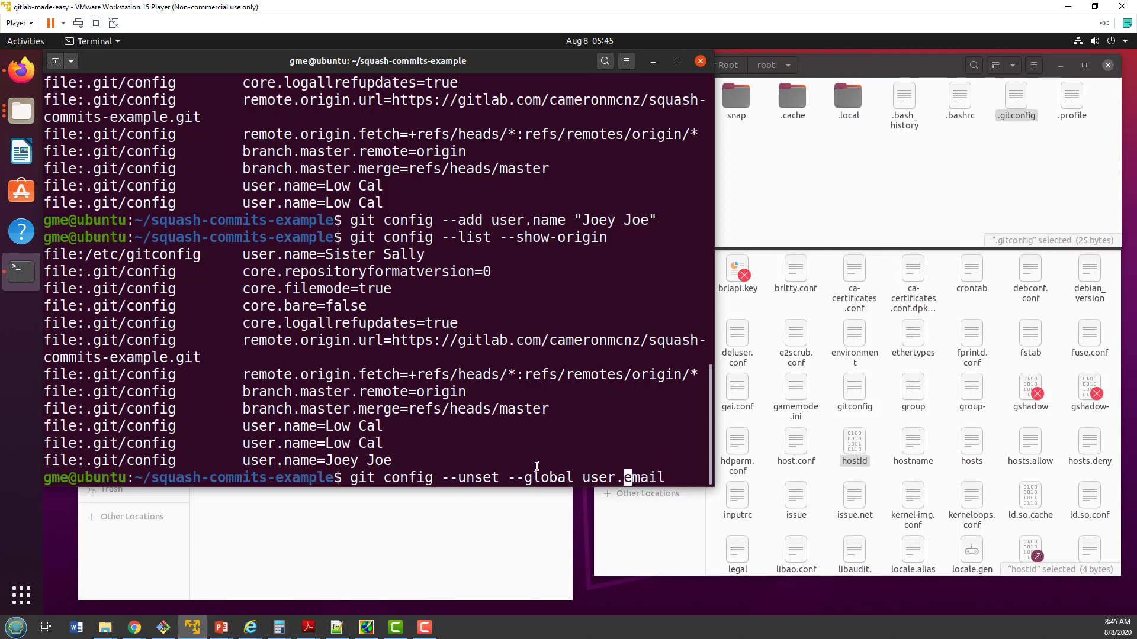
key("Left")
key("Left")
key("Left")
key("Left")
key("Left")
key("Left")
key("BackSpace")
key("BackSpace")
key("BackSpace")
key("BackSpace")
key("BackSpace")
type("local")
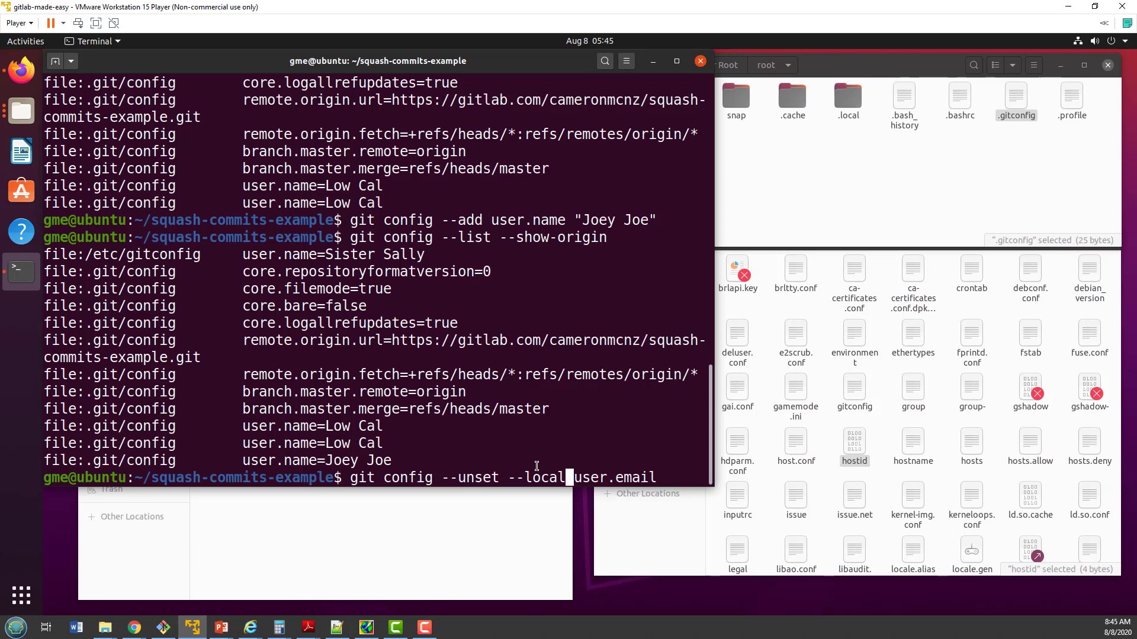
key("Right")
key("Right")
key("Right")
key("Right")
key("Right")
key("Right")
key("Right")
key("Right")
key("Right")
key("Right")
key("BackSpace")
key("BackSpace")
key("BackSpace")
key("BackSpace")
key("BackSpace")
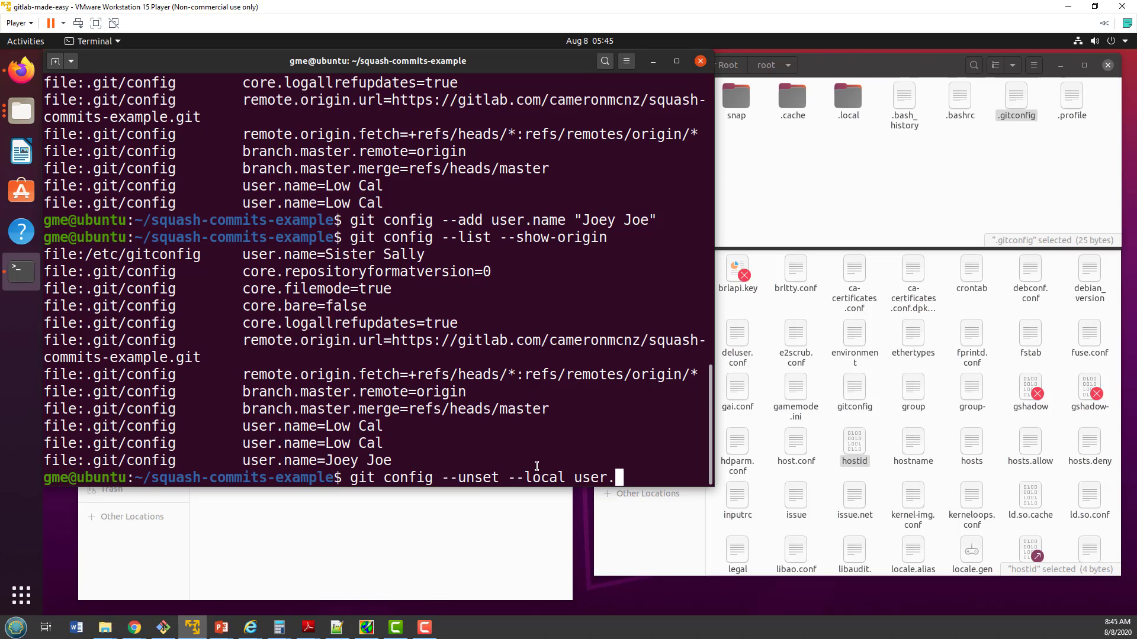
type("name")
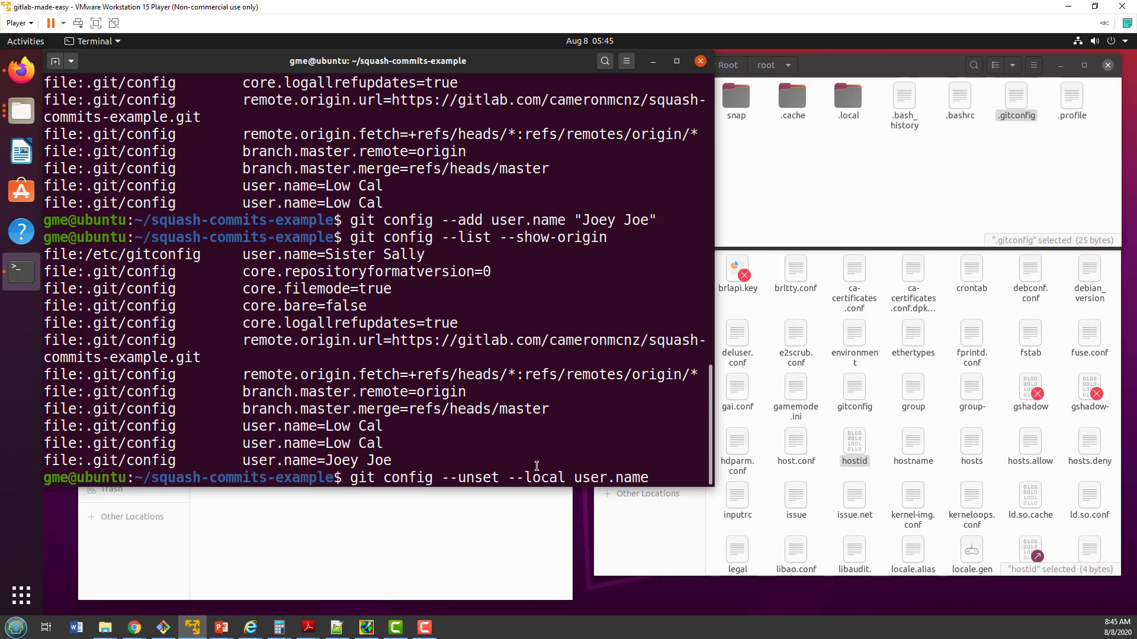
key("Return")
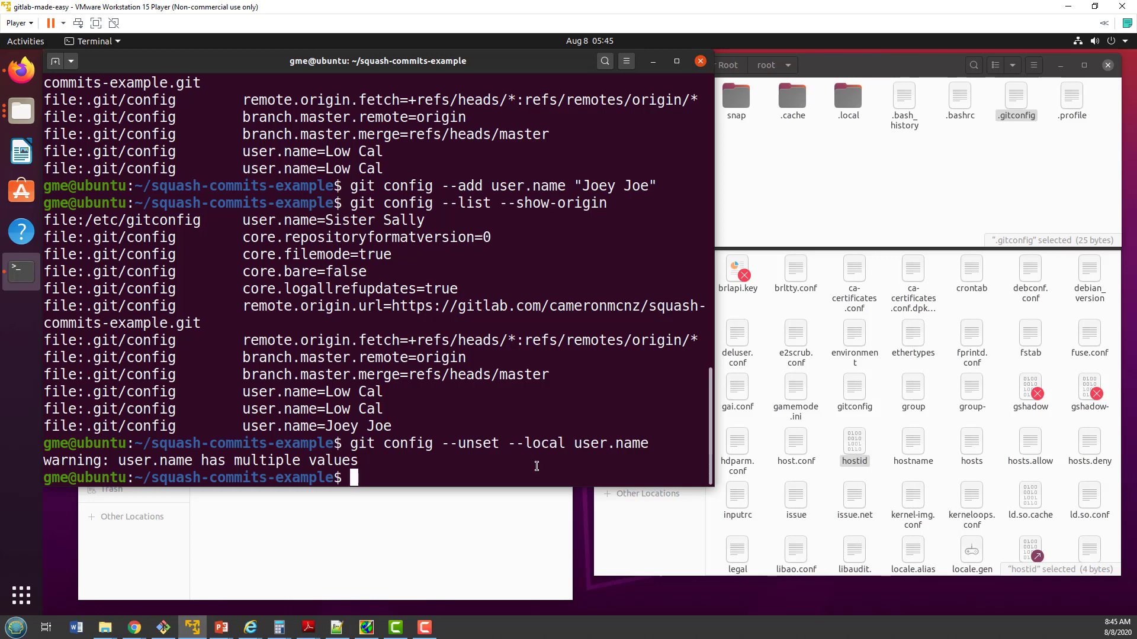
Relist the config with origins to confirm all three local names remain.
key("Up")
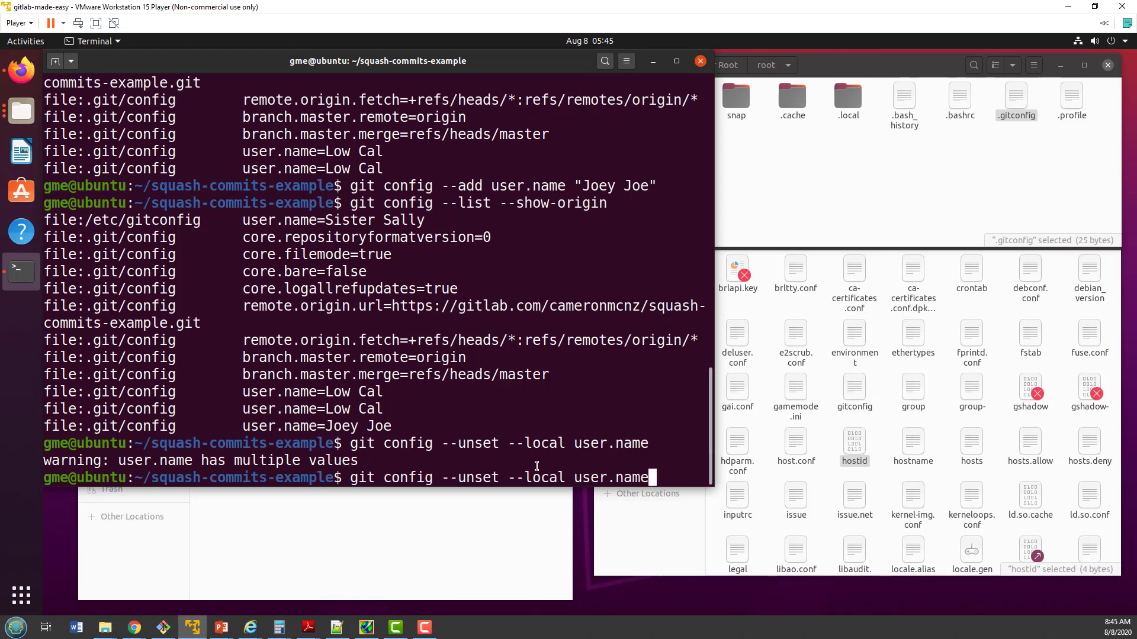
key("Up")
key("Return")
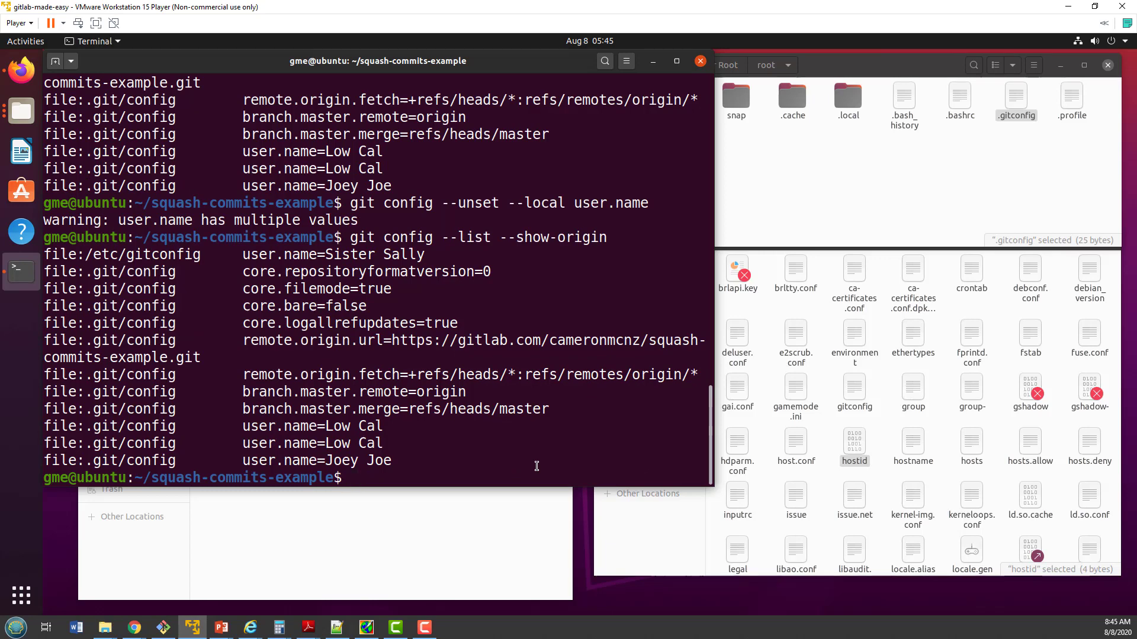
Run git config --unset-all --local user.name to remove every local name, then recall the listing command.
key("Up")
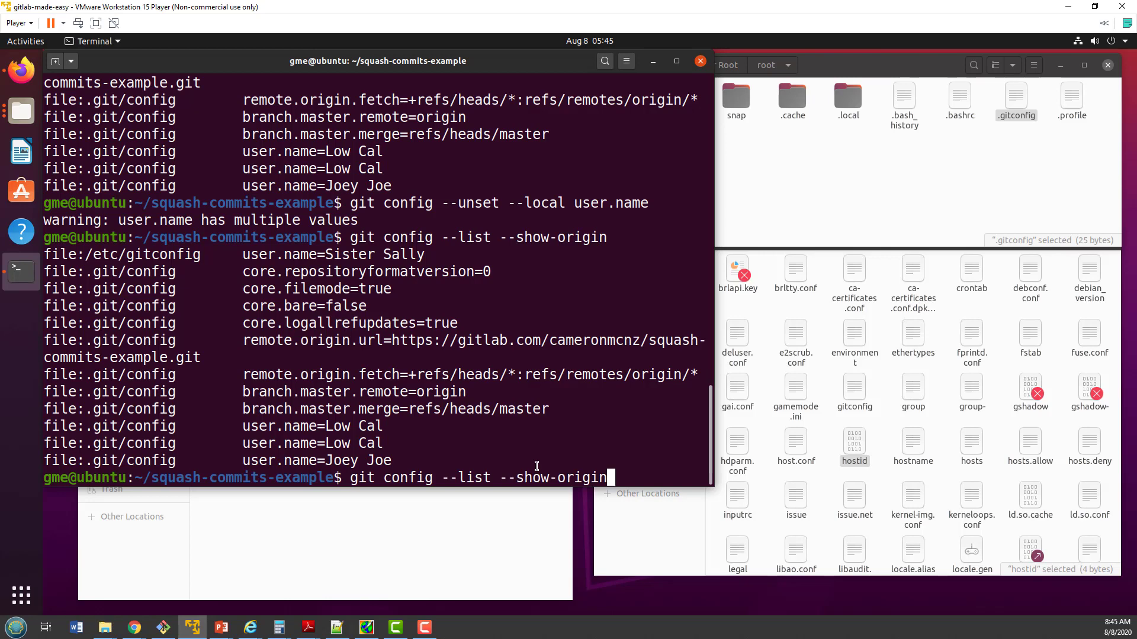
key("Left")
key("Left")
key("Left")
key("BackSpace")
key("BackSpace")
key("BackSpace")
key("BackSpace")
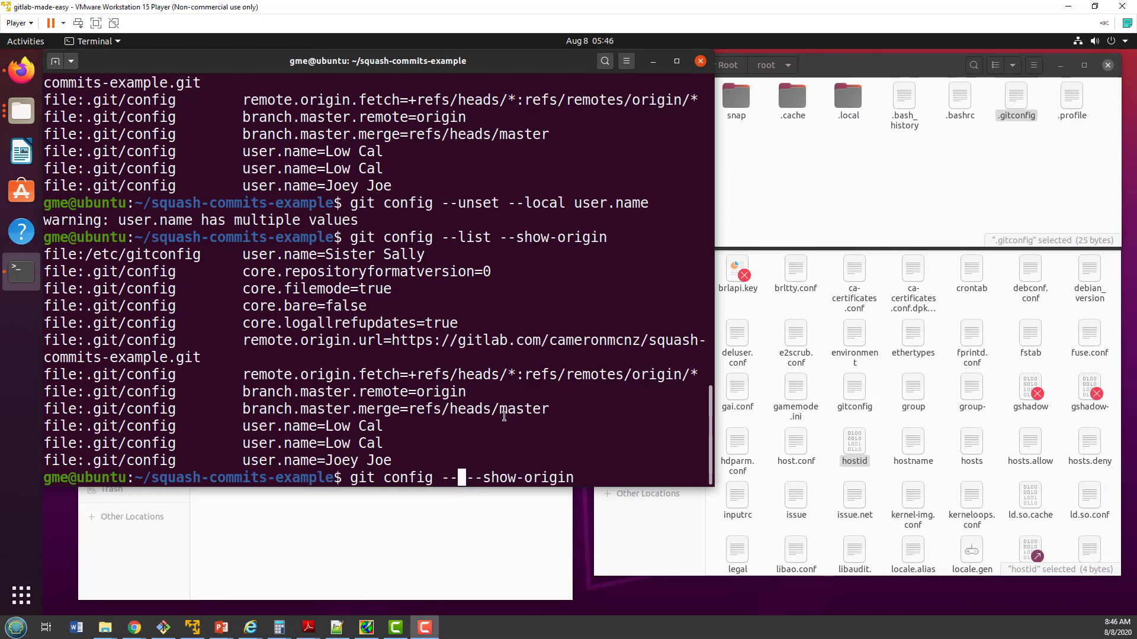
key("Up")
key("Up")
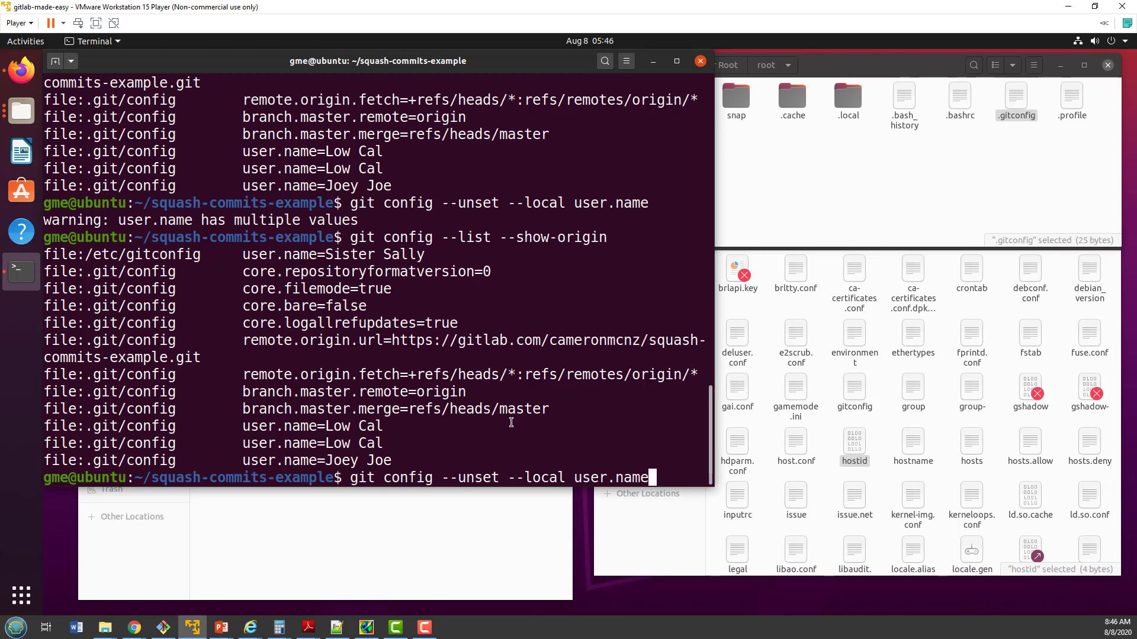
key("Left")
key("Left")
key("Left")
key("Left")
key("Left")
key("Left")
key("Left")
type("-all")
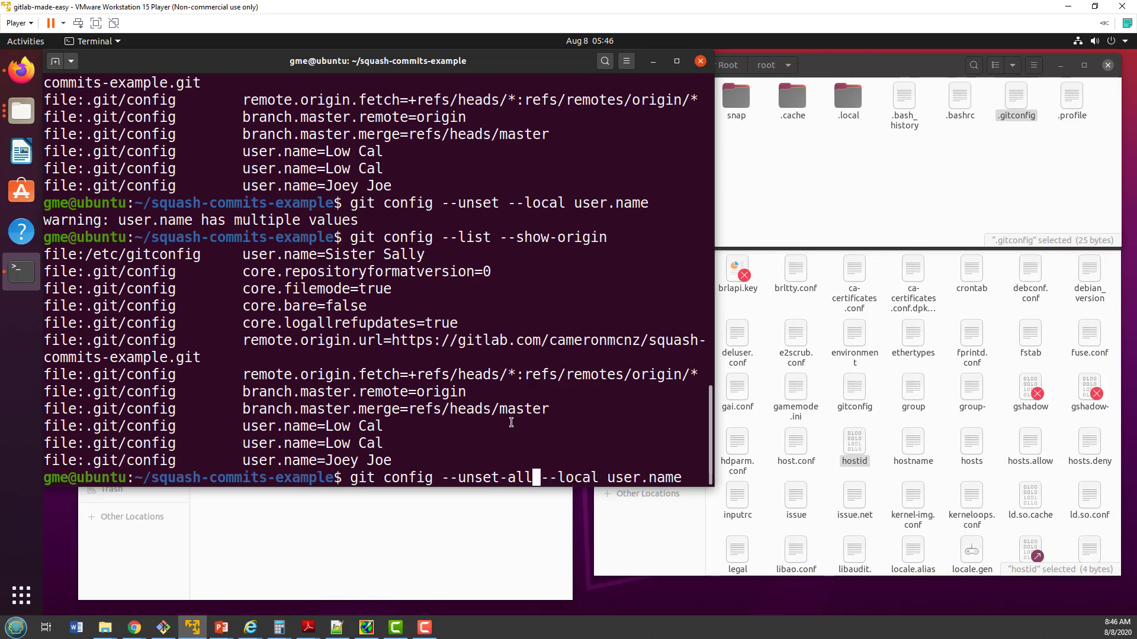
key("Return")
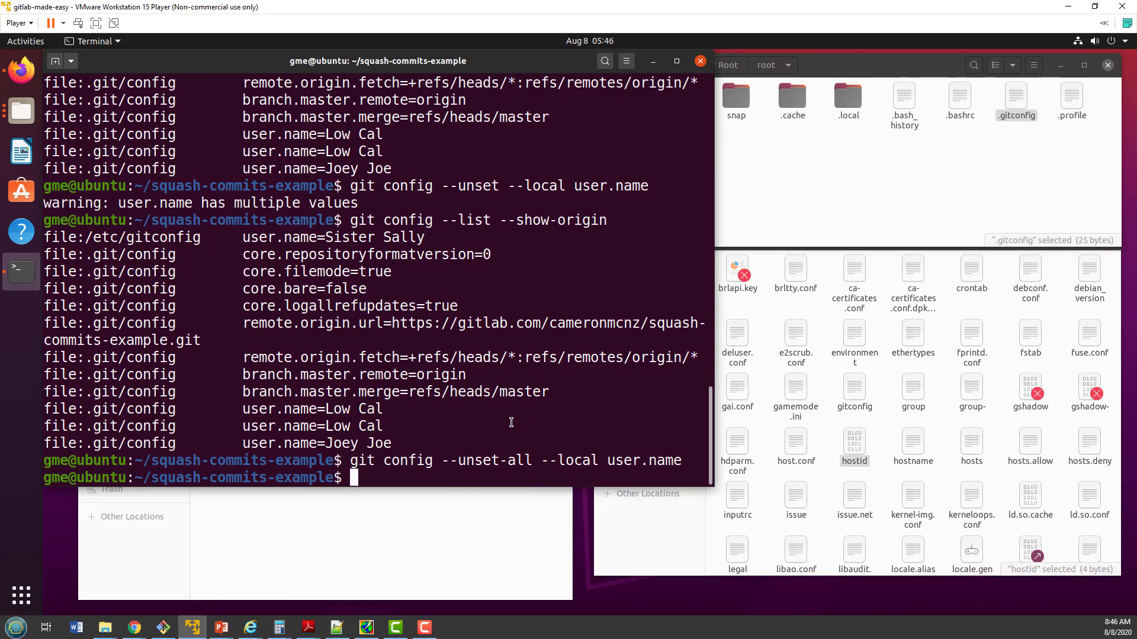
key("Up")
key("Up")
key("Down")
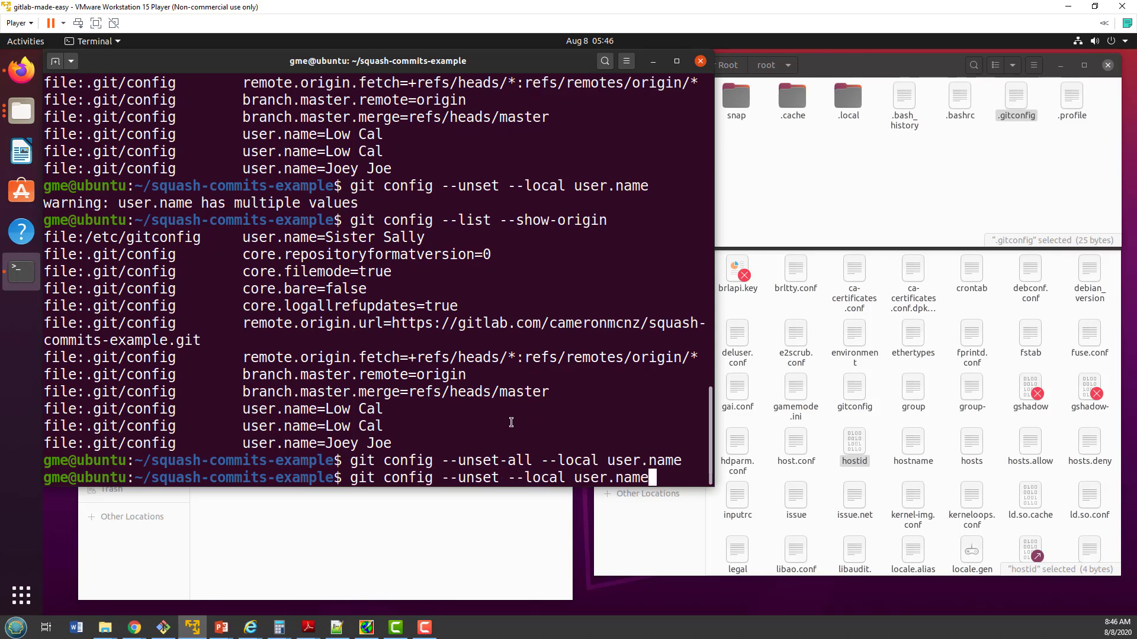
key("Up")
Relist the config with origins, leaving Sister Sally from /etc/gitconfig as the only user.name.
key("Return")
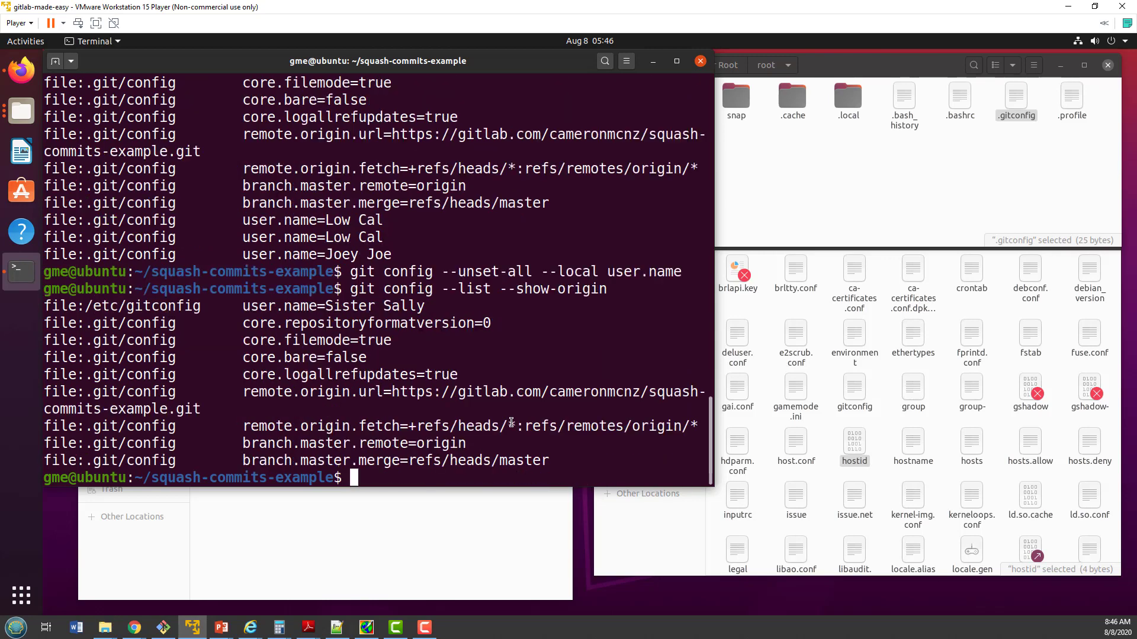